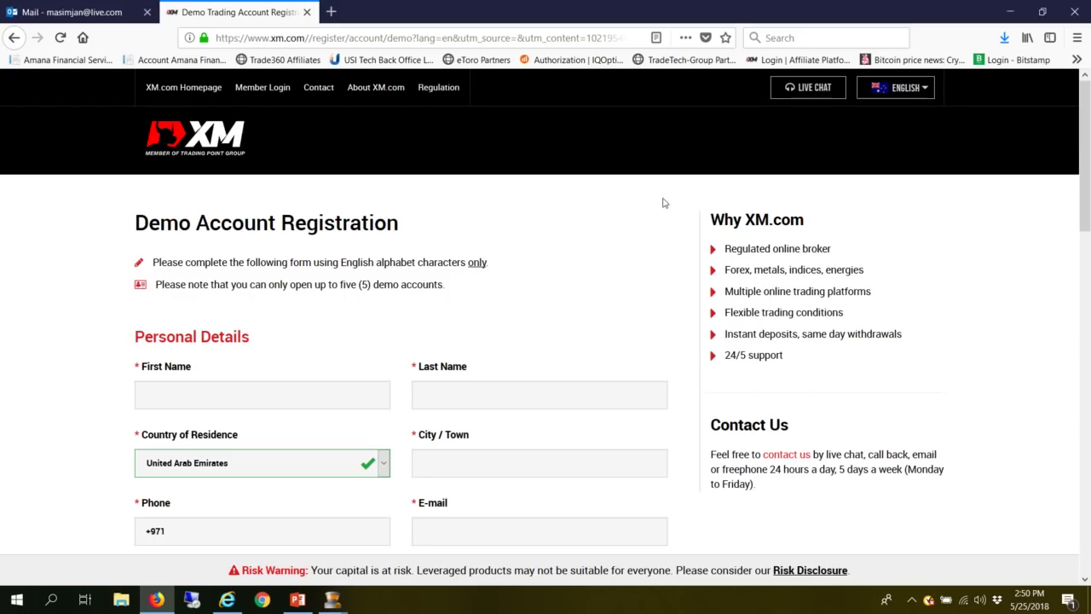
- Enter the first name, accepting the autofill suggestion, and the last name
scroll(664, 203, down, 3)
click(282, 241)
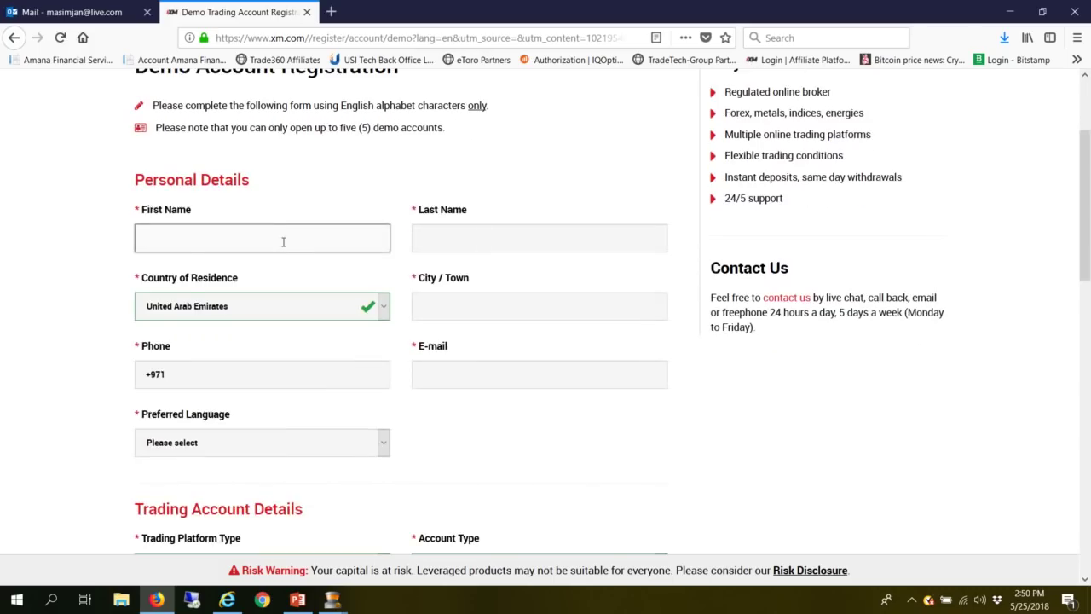
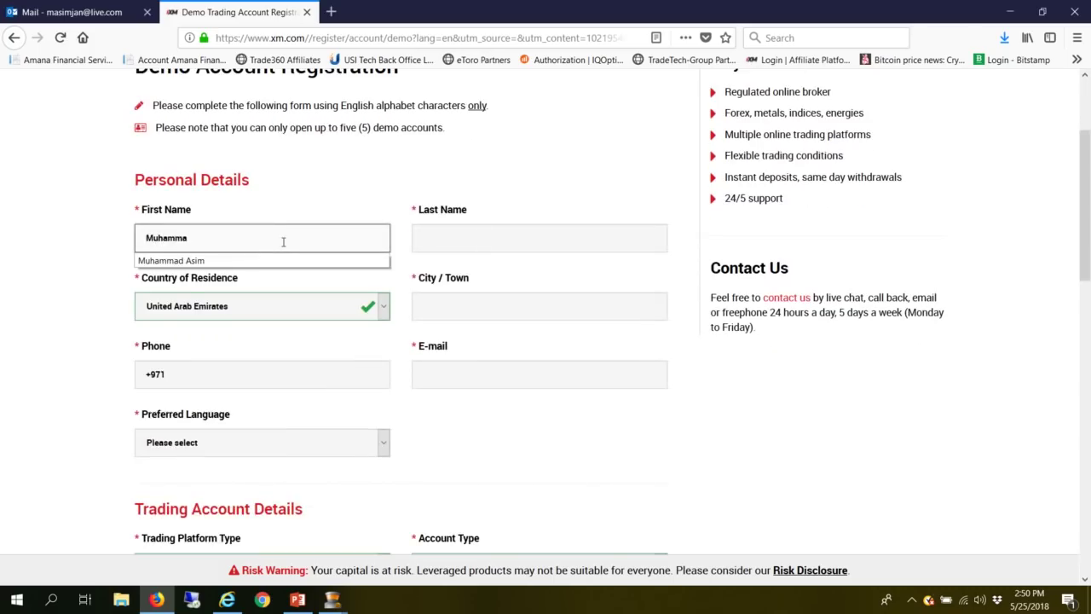
key(Down)
key(Return)
key(Tab)
key(Tab)
- Fill in the city, the phone number after the +971 code, and the e-mail address
key(Tab)
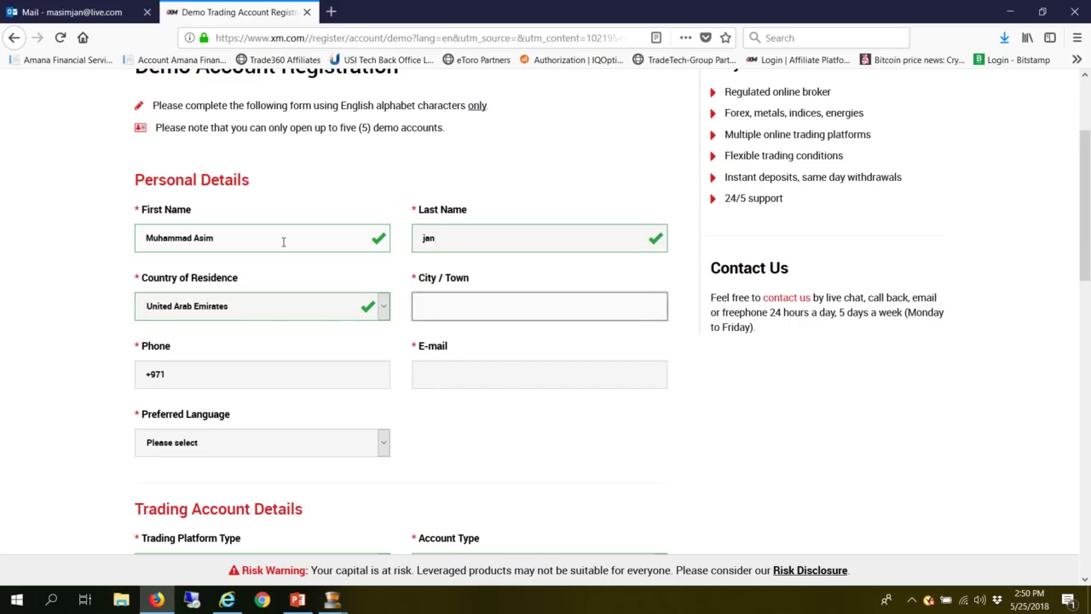
text(Duabi)
key(Tab)
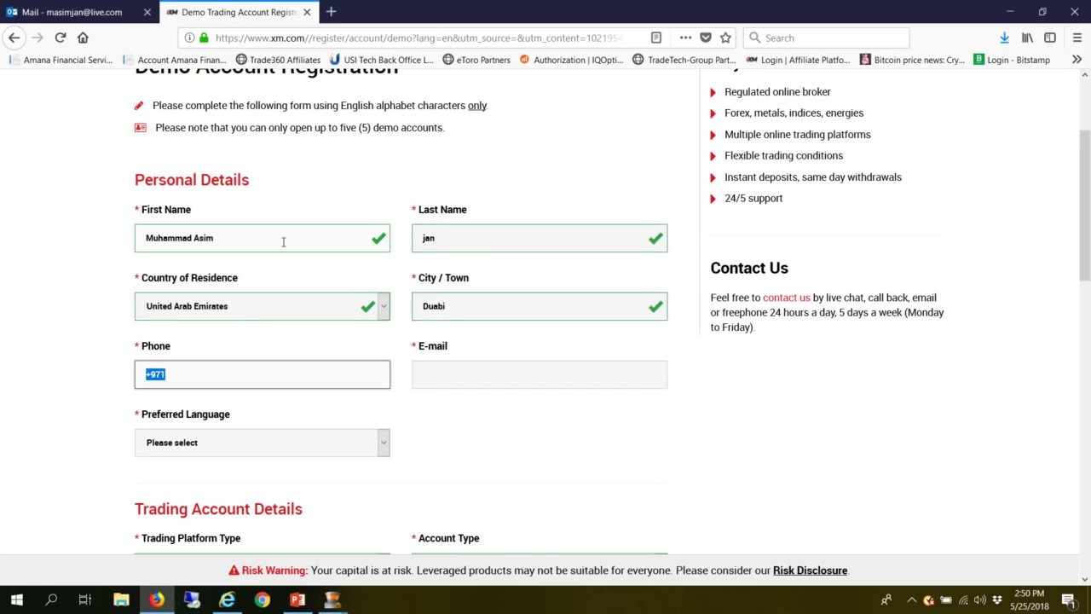
key(End)
key(Tab)
text(masi)
key(Down)
key(Tab)
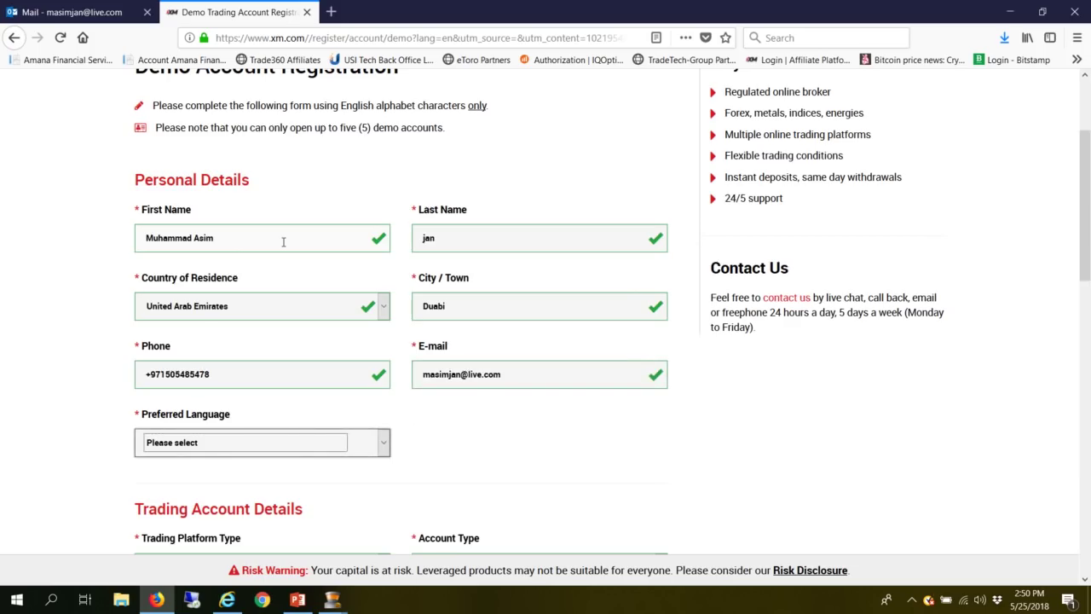
- Set the preferred language to English
click(281, 447)
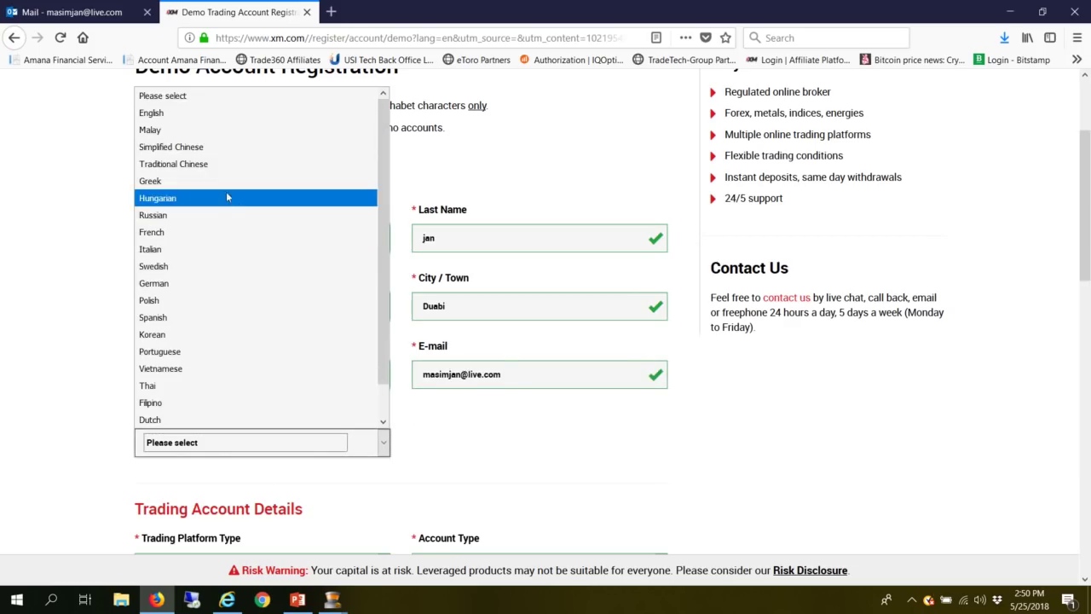
click(173, 123)
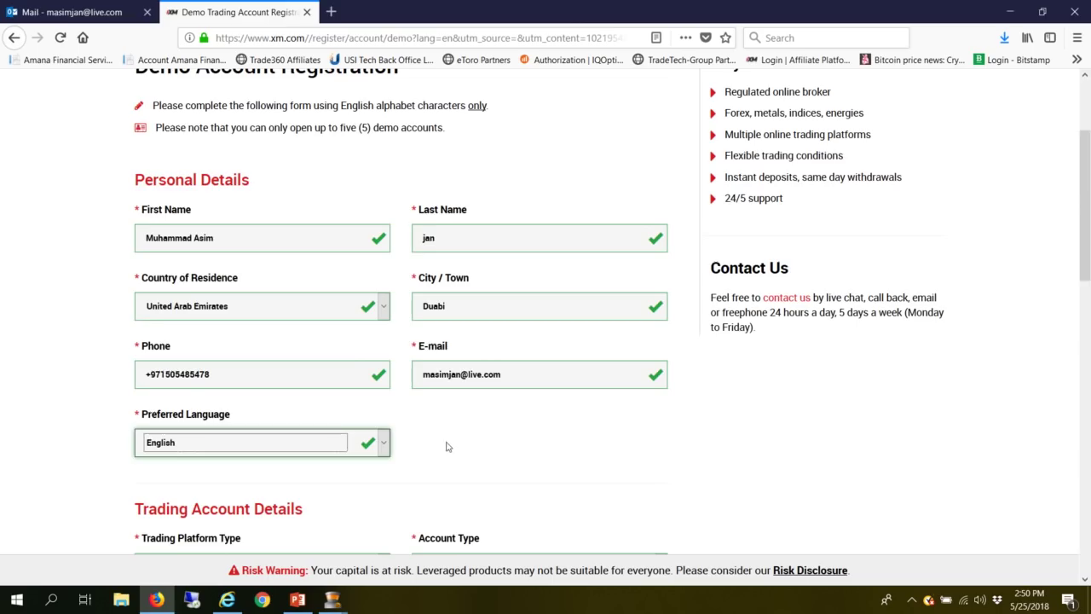
scroll(908, 338, down, 3)
scroll(874, 326, down, 3)
- Choose MT4 as platform, XM Zero as account type and USD as base currency
click(352, 181)
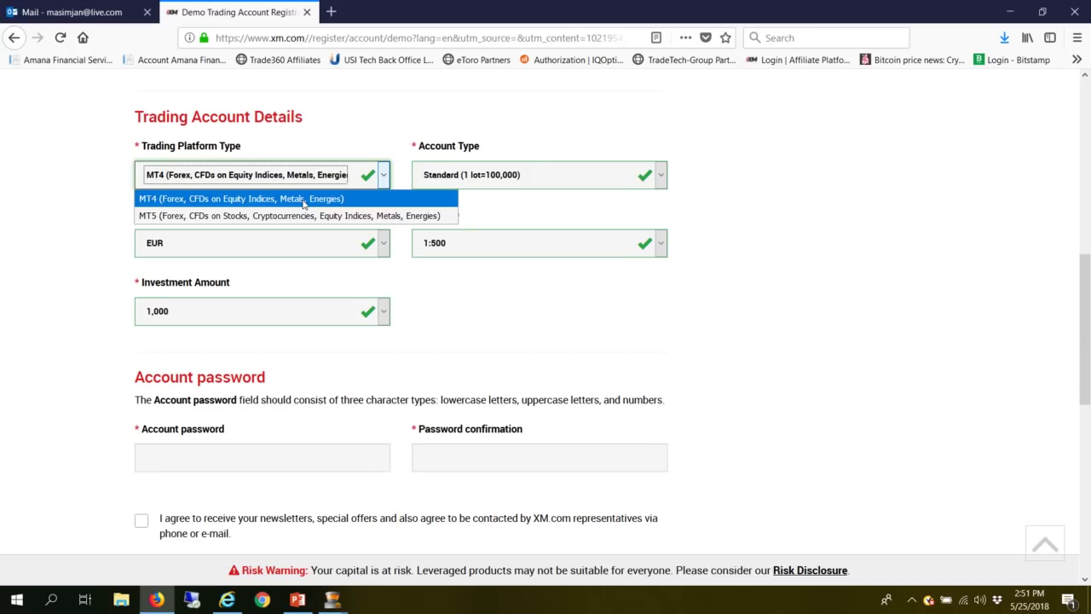
click(304, 201)
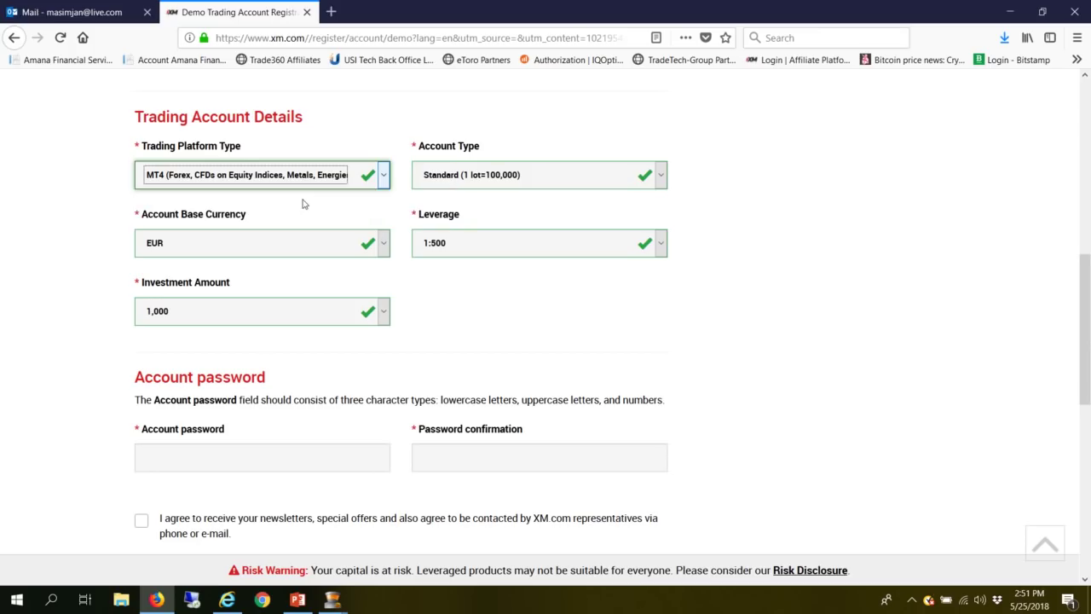
click(501, 181)
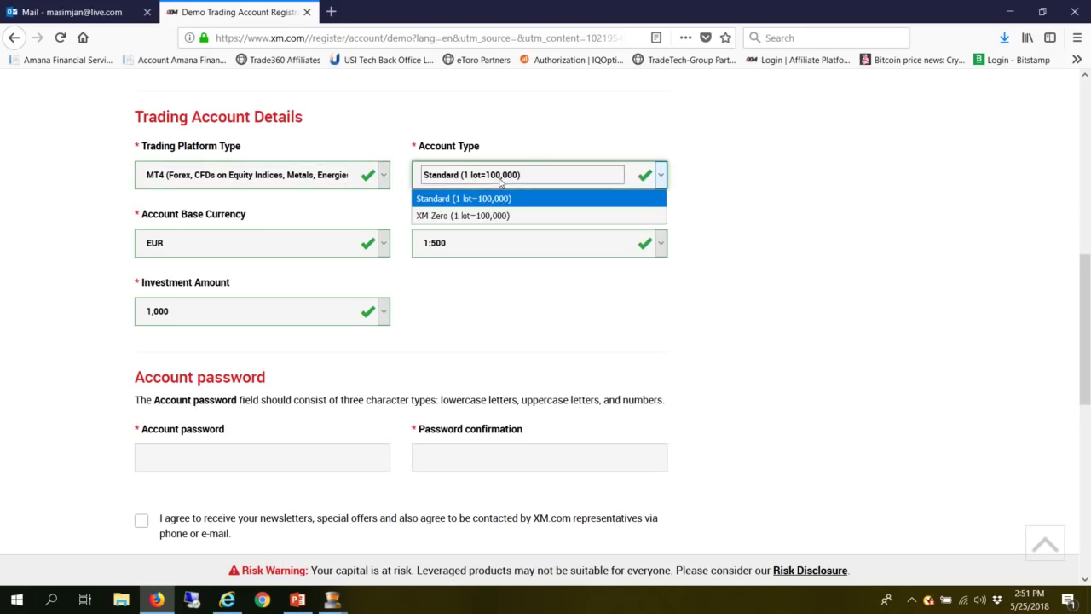
click(471, 218)
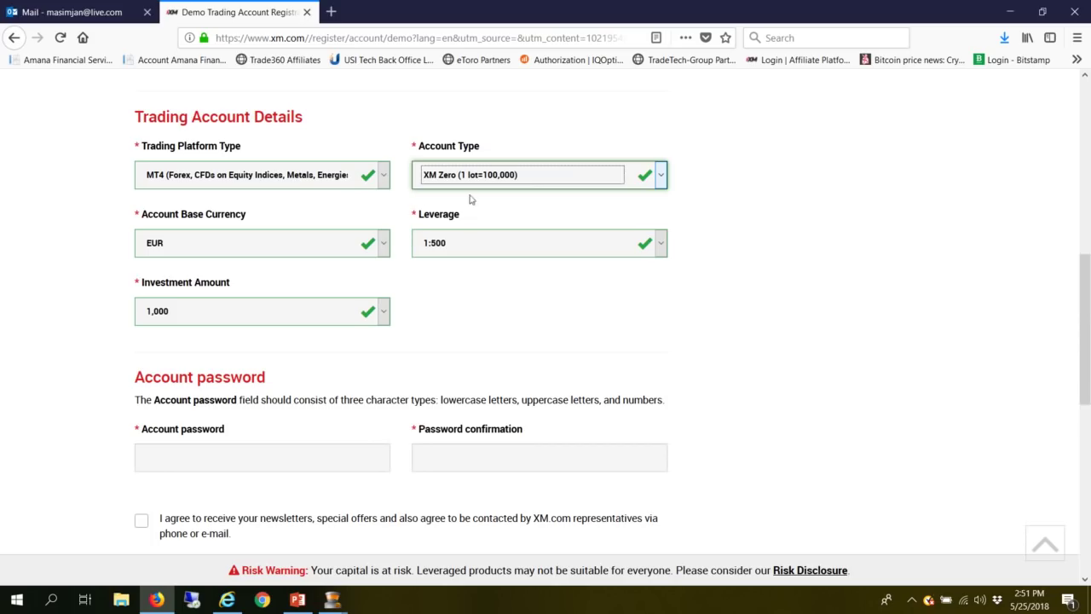
click(383, 247)
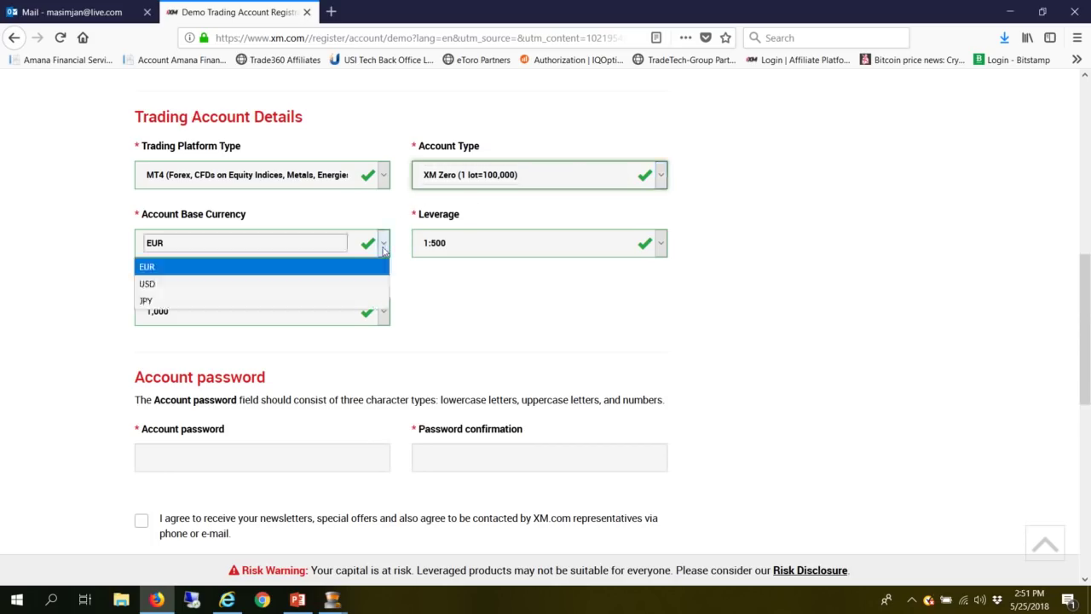
click(317, 285)
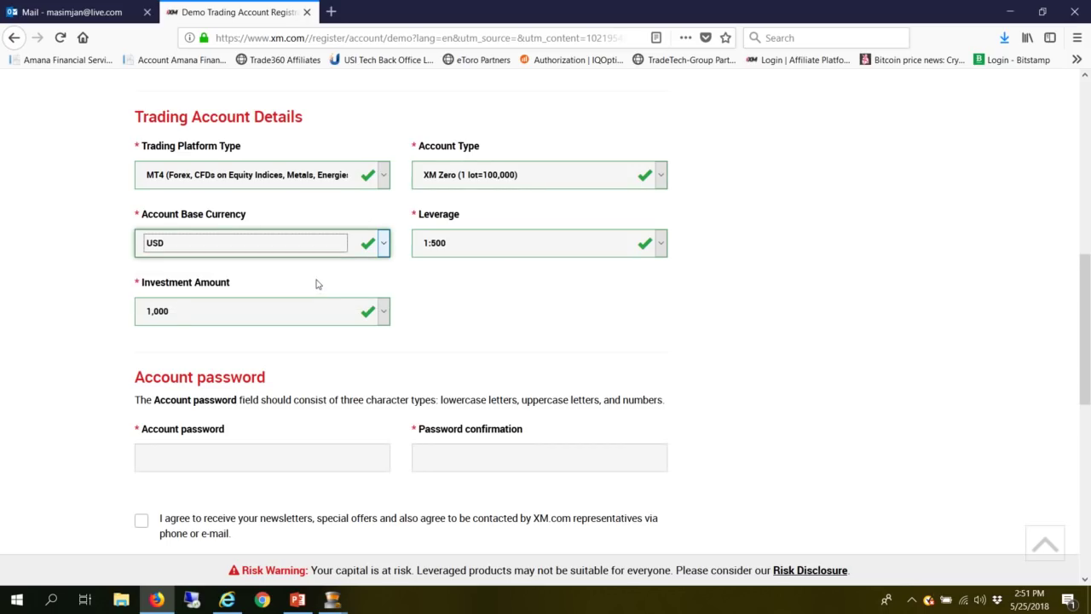
click(660, 243)
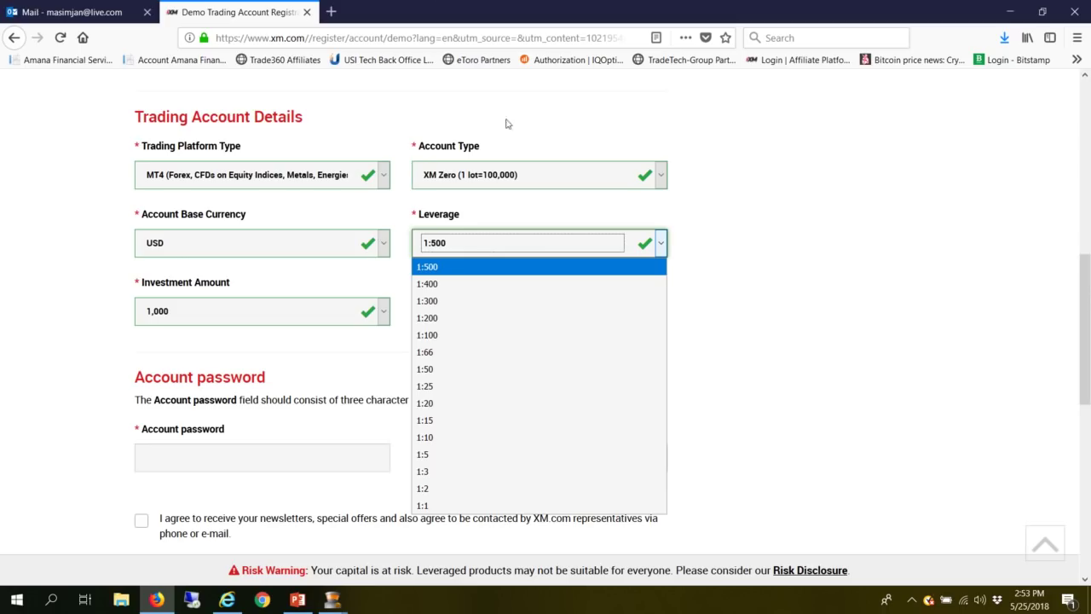
- Change the leverage from 1:500 to 1:200, keeping the 1,000 investment amount
click(434, 268)
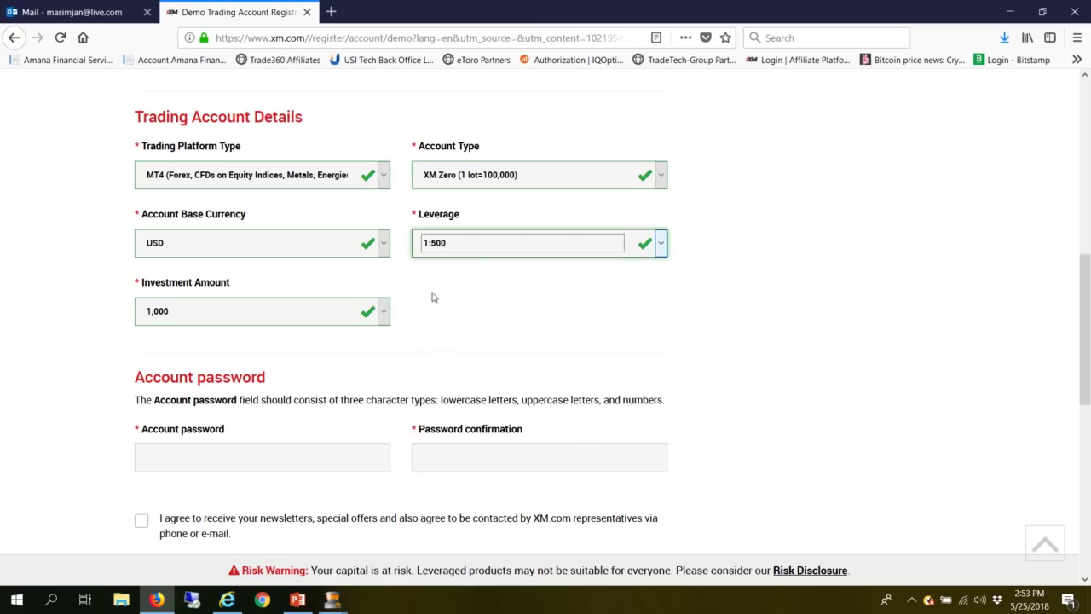
click(662, 244)
click(476, 322)
click(384, 315)
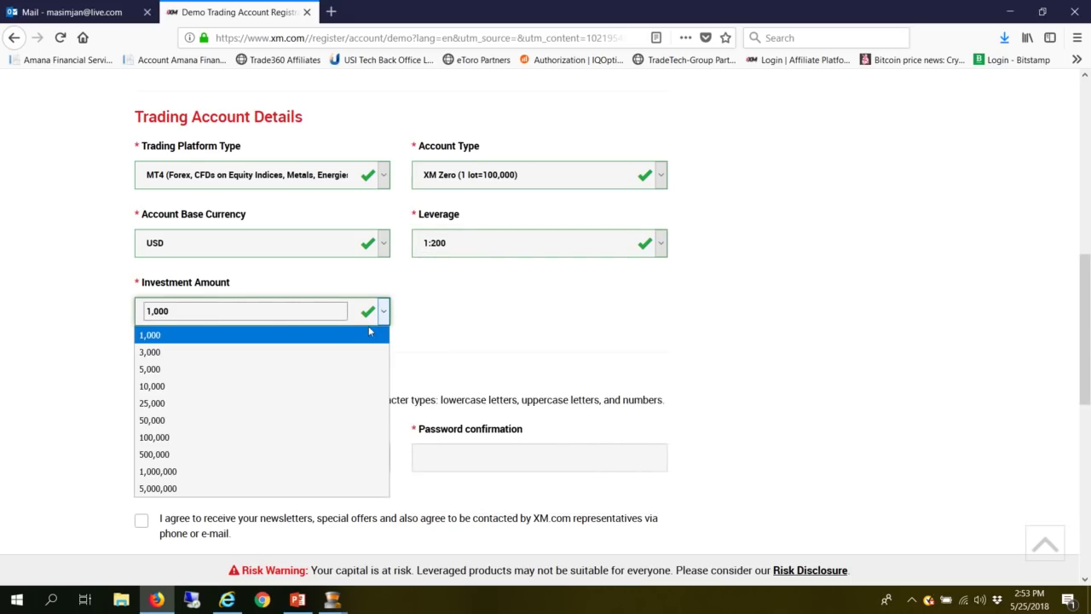
click(357, 332)
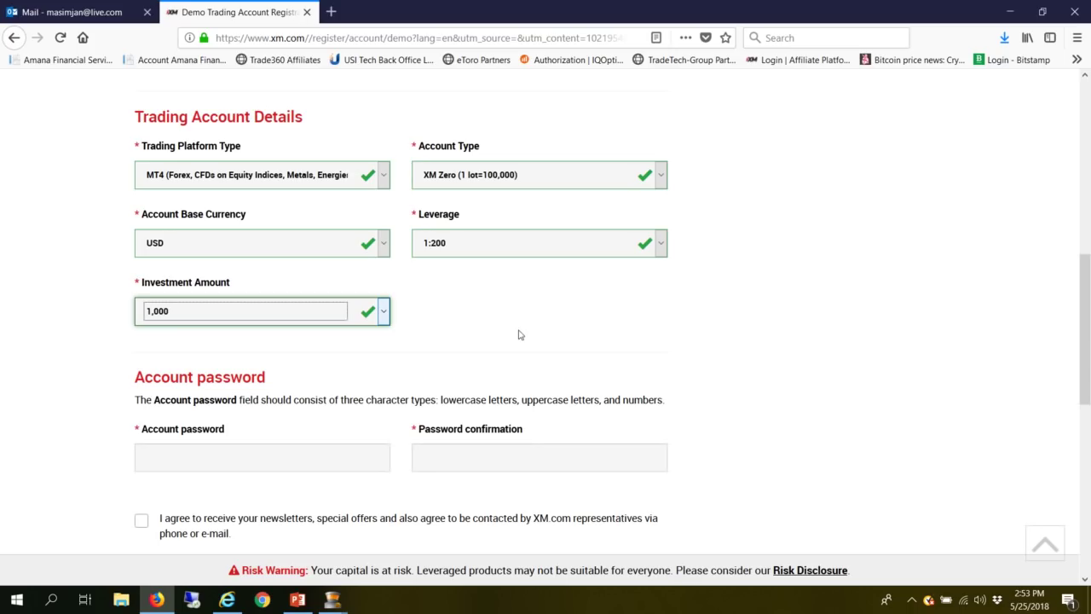
click(322, 454)
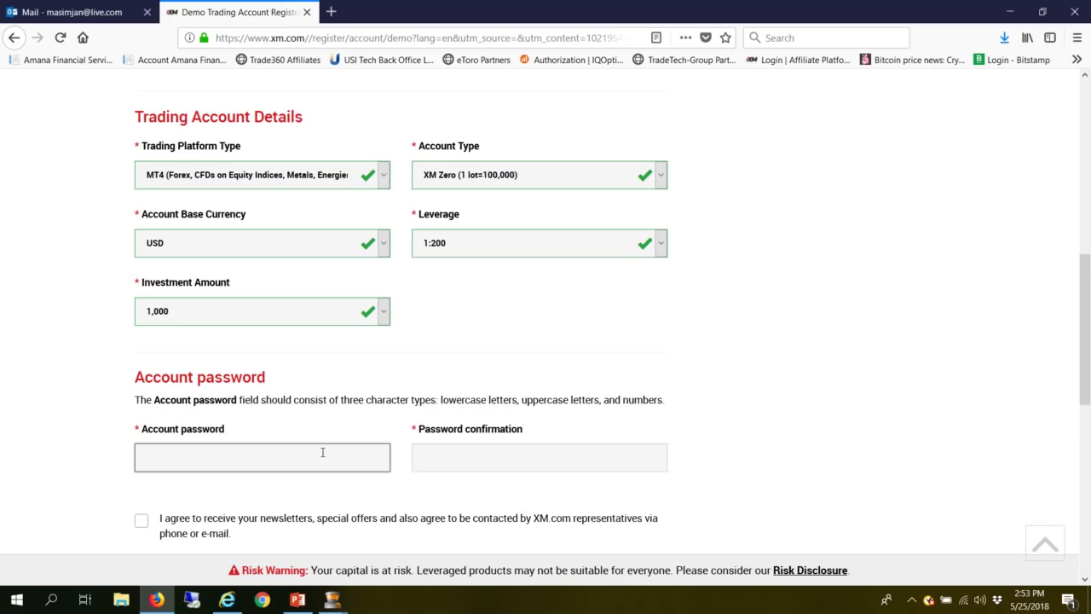
- Enter the account password and confirm it in the second field
text(*********)
key(Tab)
text(********)
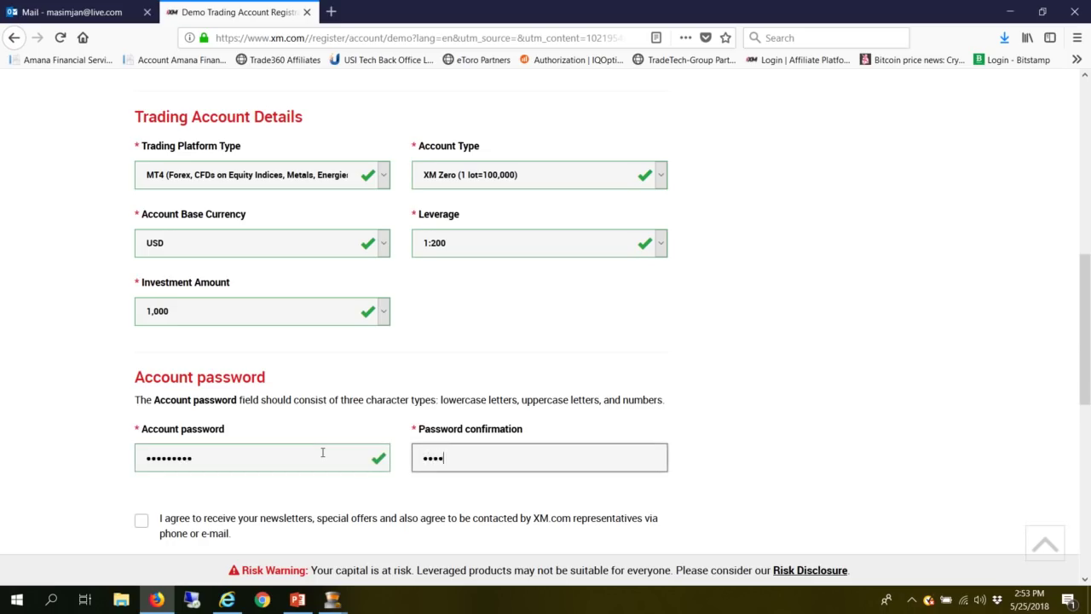
text(*)
key(Tab)
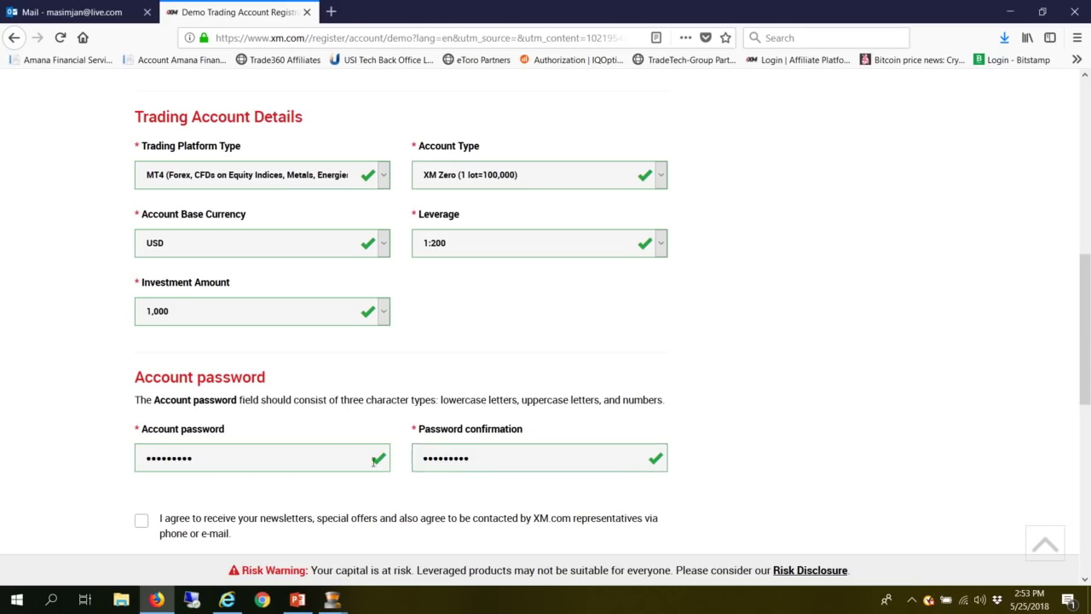
- Tick the consent box for newsletters and being contacted
scroll(167, 437, down, 3)
click(142, 286)
scroll(672, 363, up, 3)
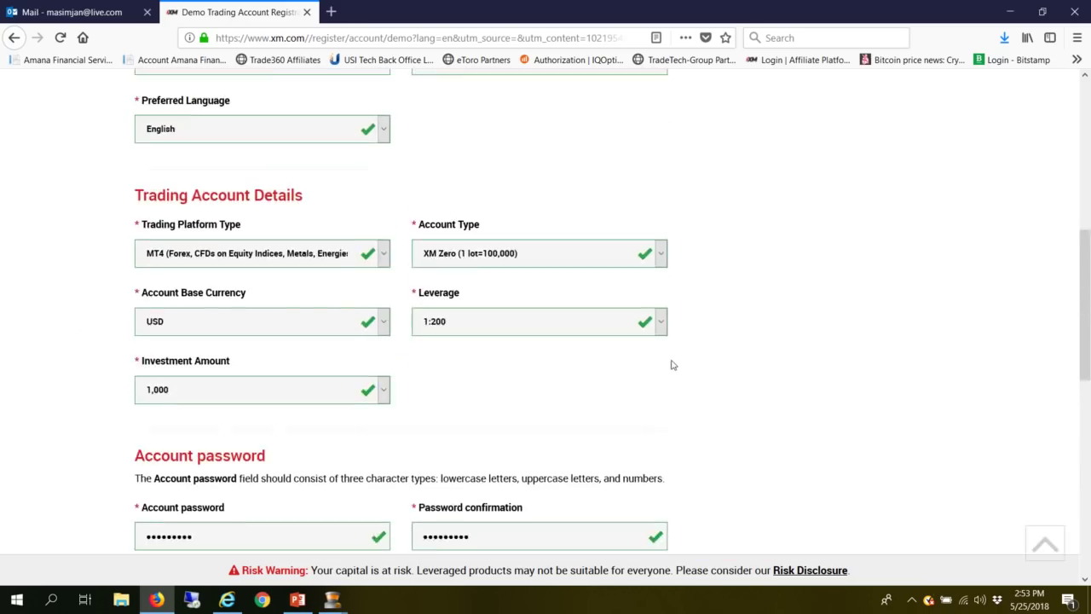
scroll(562, 364, up, 3)
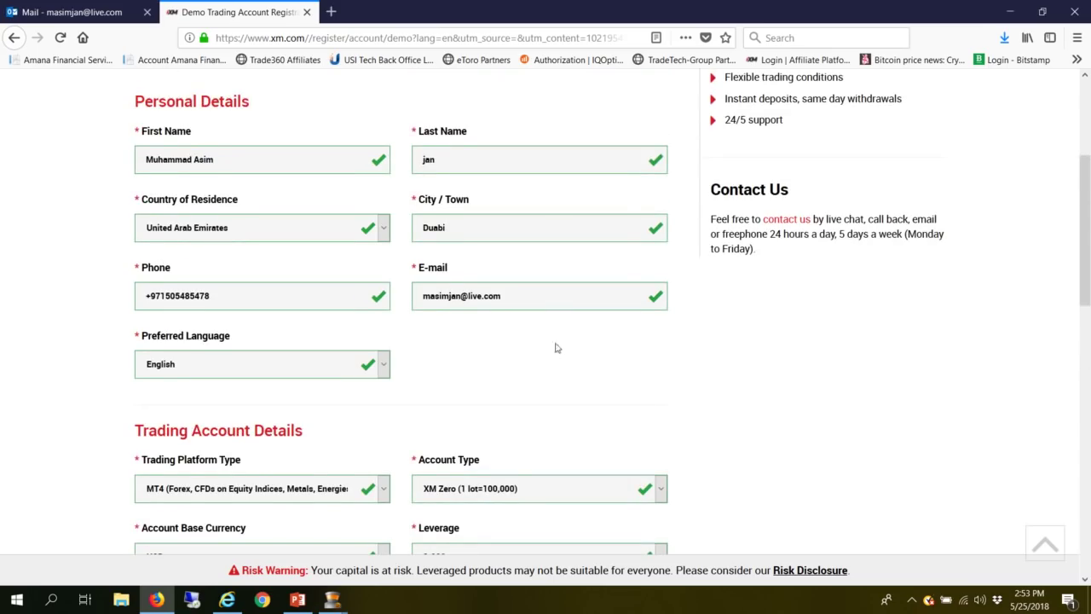
scroll(591, 376, down, 6)
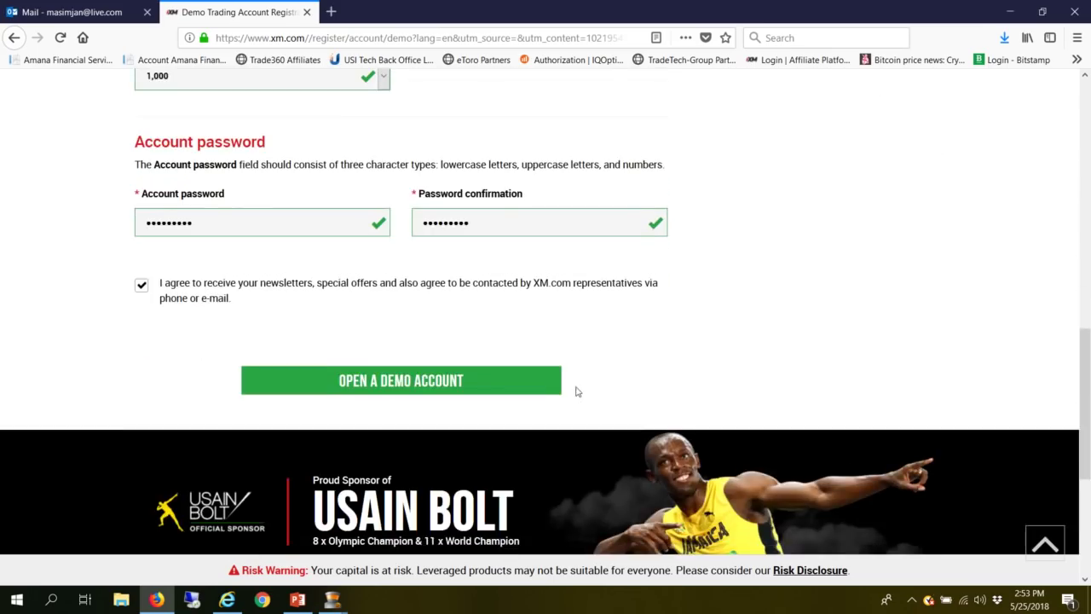
- Submit the demo registration and select the new MT4 ID on the confirmation page
click(376, 386)
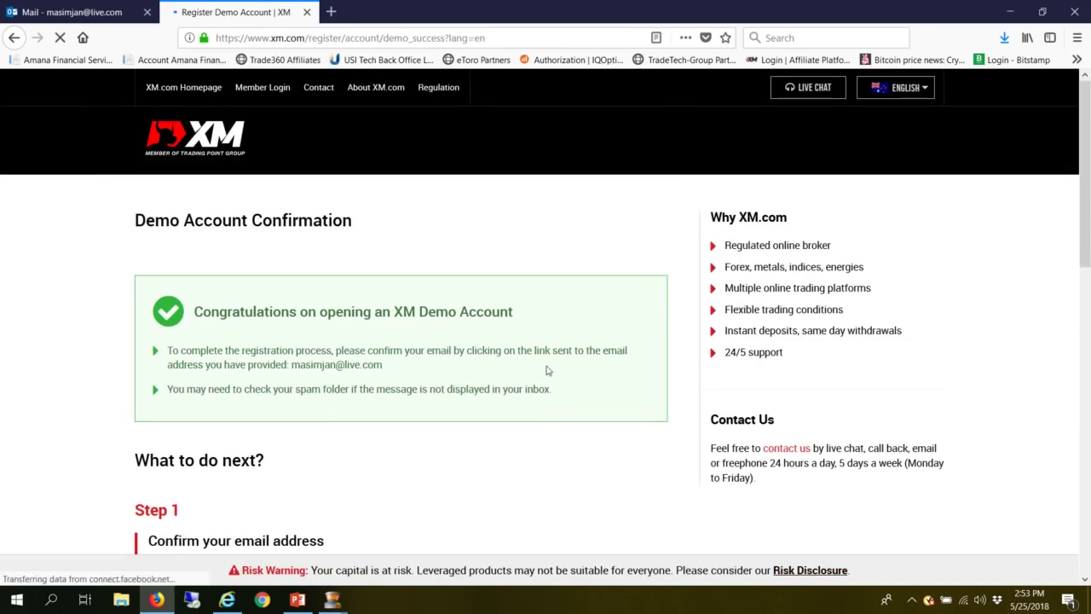
scroll(477, 356, down, 4)
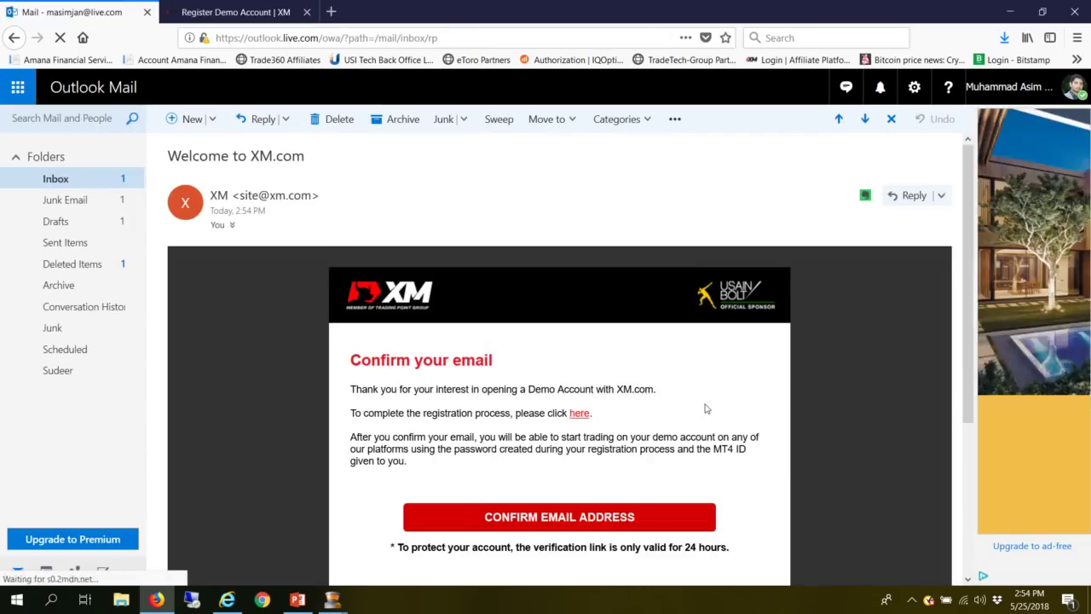
scroll(706, 409, down, 2)
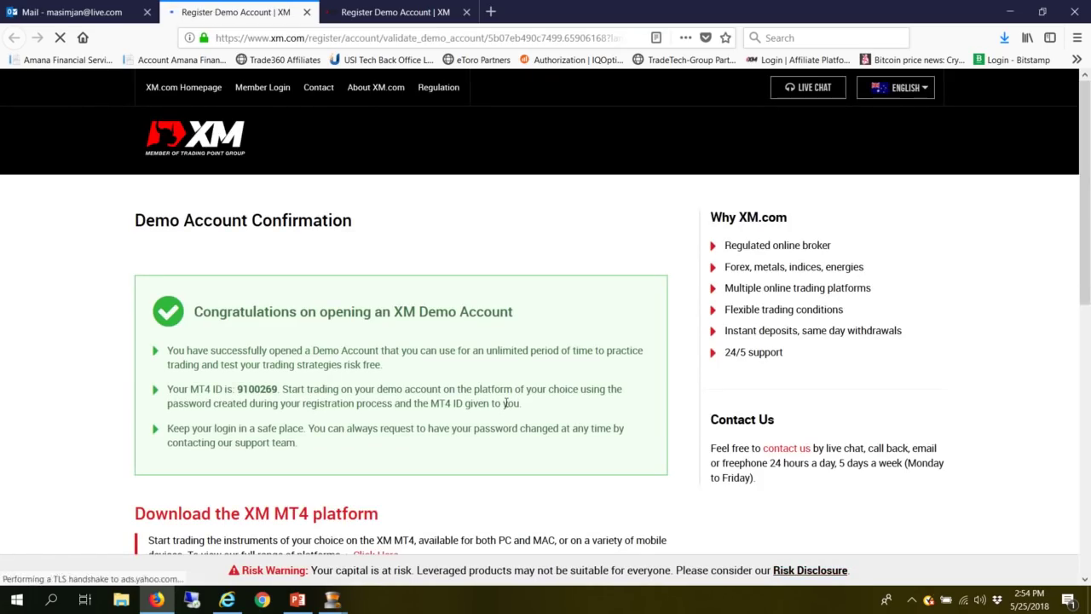
scroll(483, 404, down, 2)
double_click(257, 310)
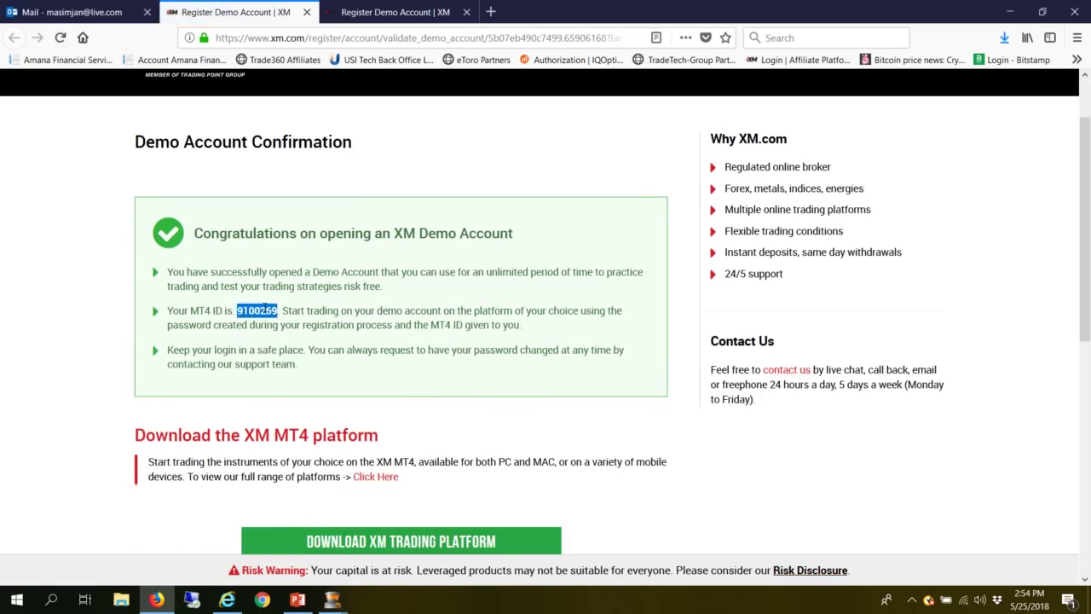
scroll(506, 362, down, 4)
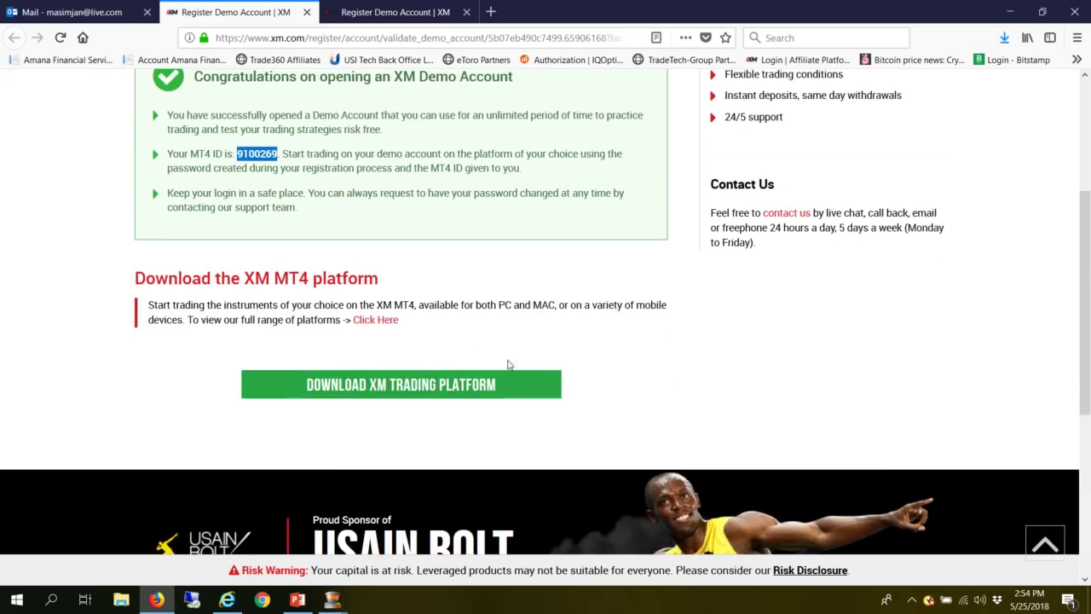
- Browse the XM trading platform downloads and preview the MetaTrader 4 for PC page
click(406, 386)
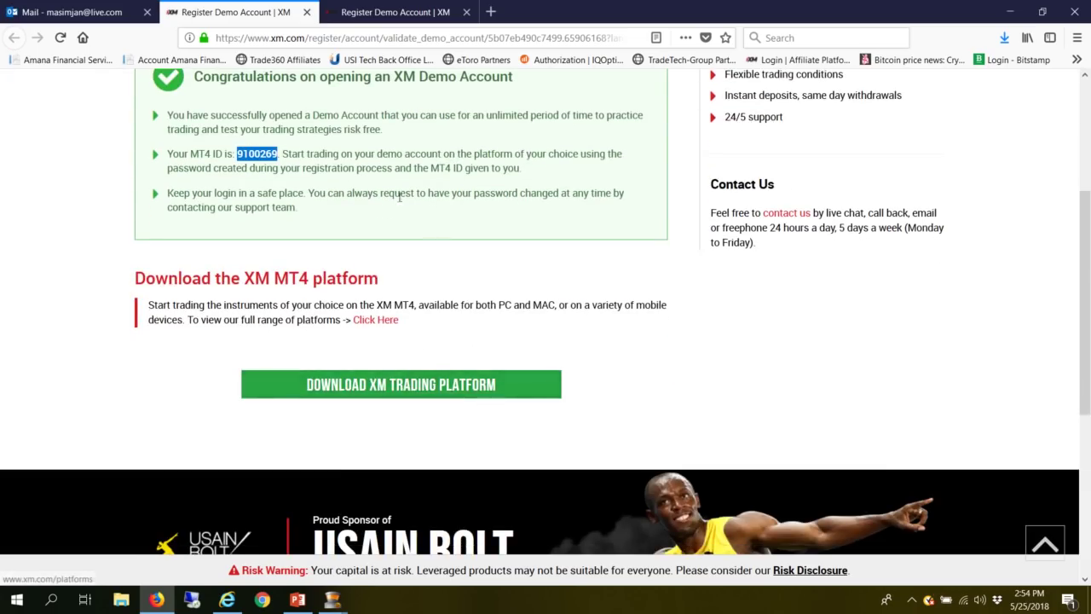
scroll(368, 320, up, 3)
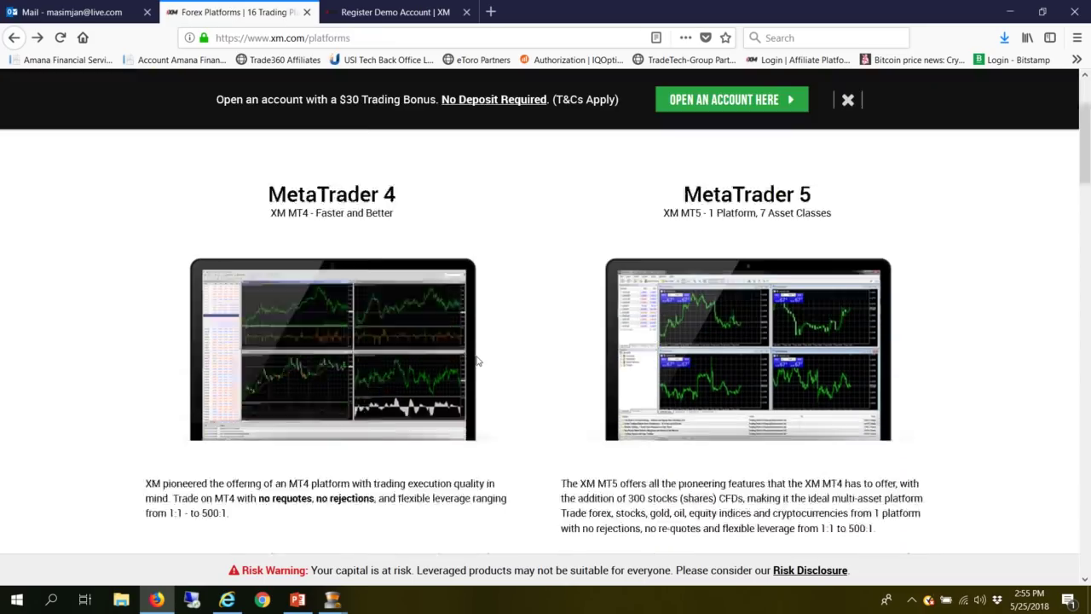
scroll(476, 362, down, 3)
scroll(477, 362, down, 2)
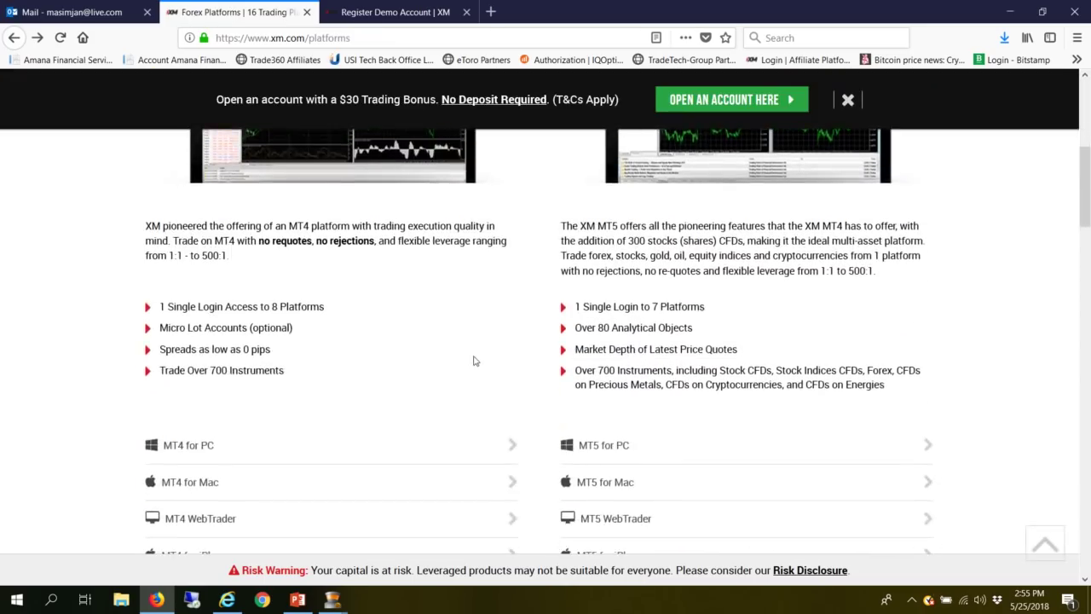
click(343, 443)
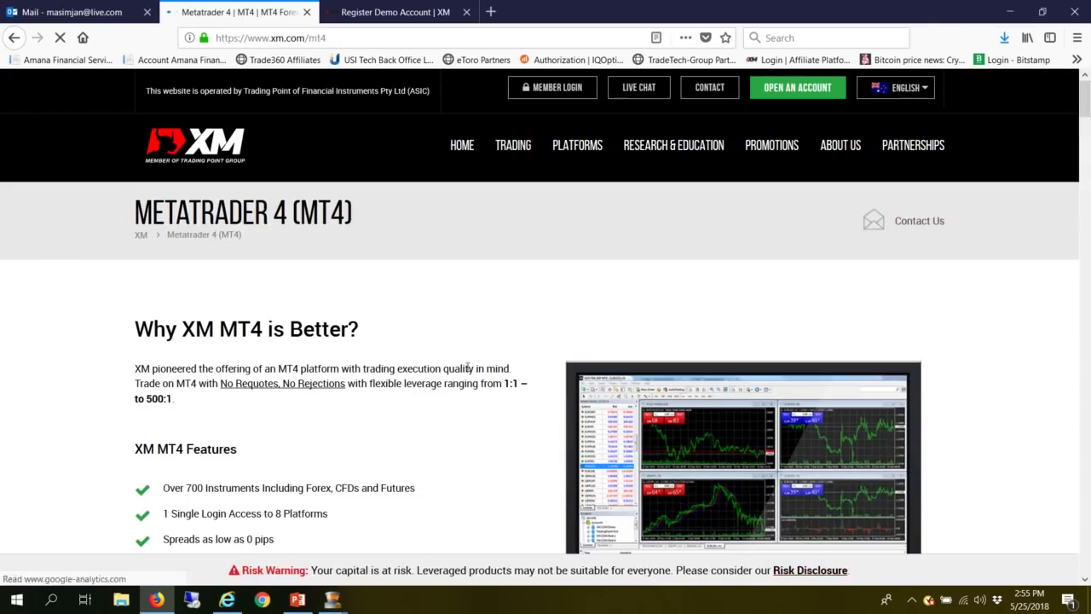
scroll(467, 371, down, 2)
scroll(466, 371, down, 3)
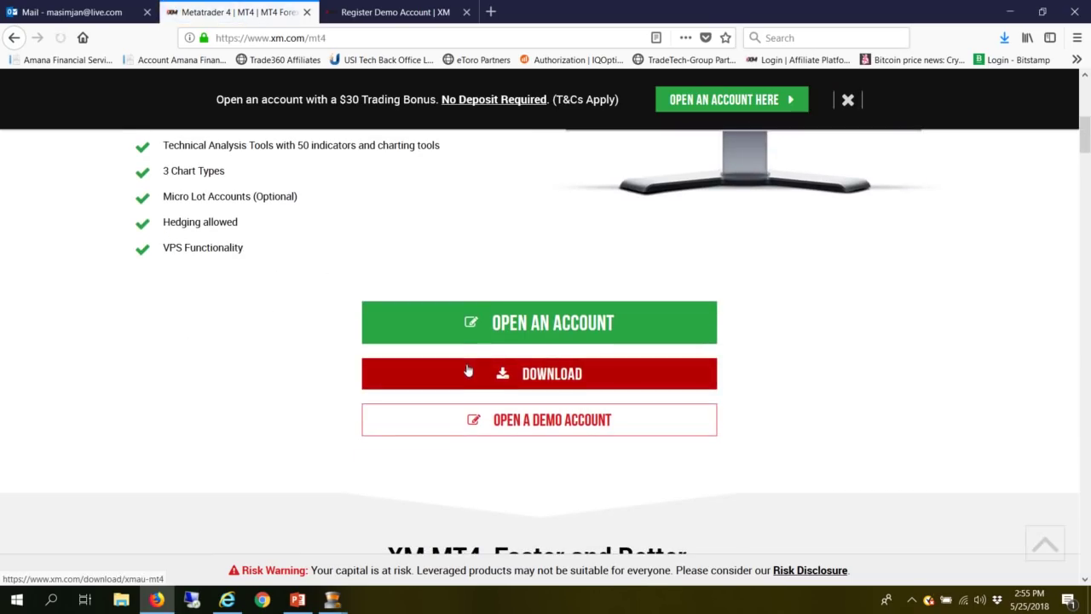
scroll(439, 277, up, 3)
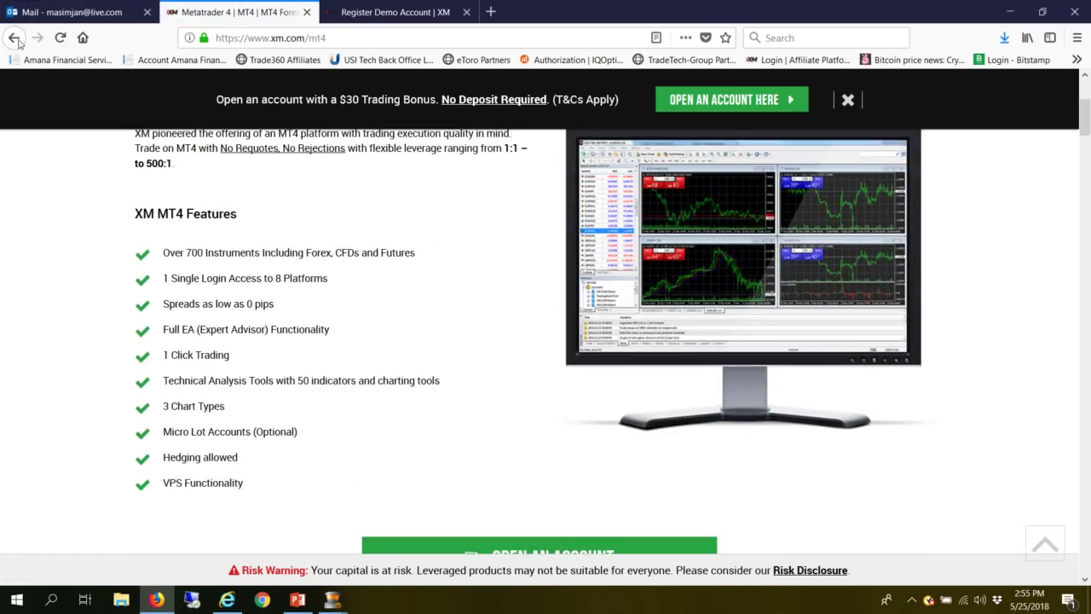
key(alt+Left)
- Save the MetaTrader 4 for PC installer, xmcomau4setup.exe
scroll(359, 344, down, 3)
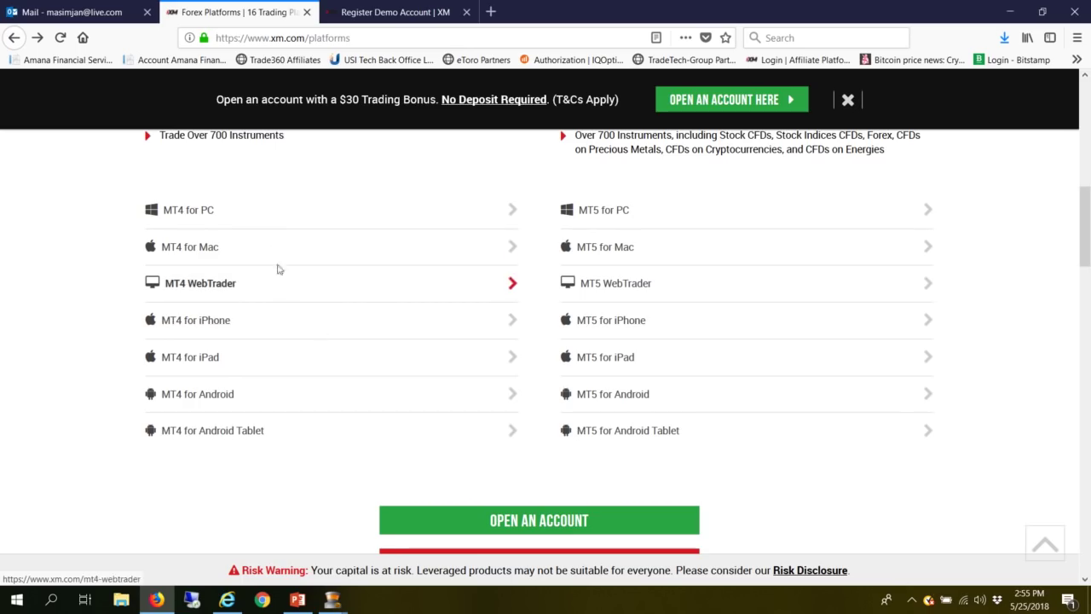
scroll(404, 367, down, 3)
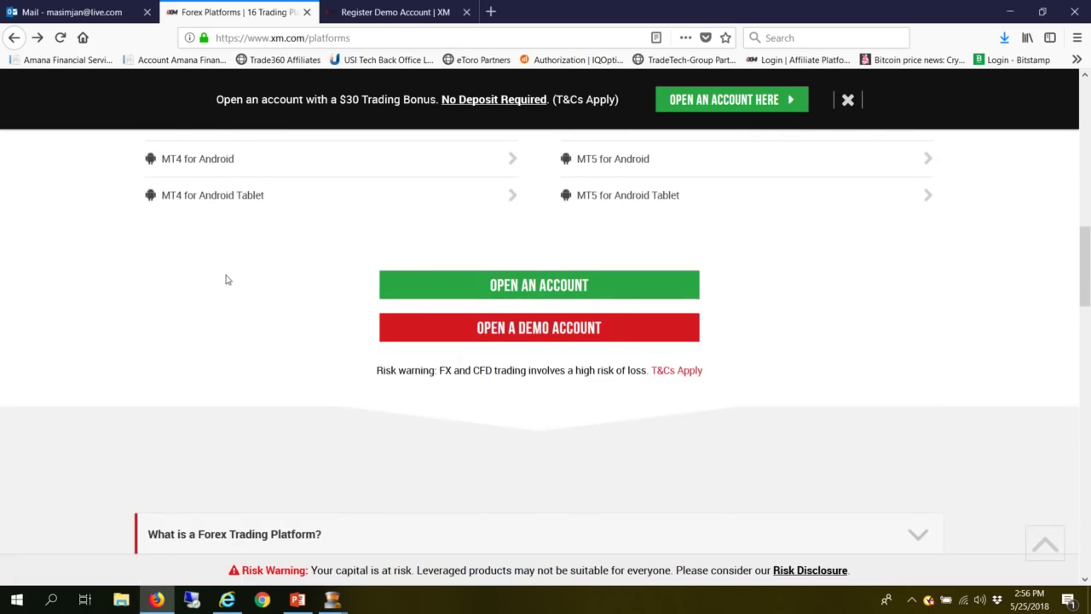
scroll(226, 280, up, 3)
click(200, 219)
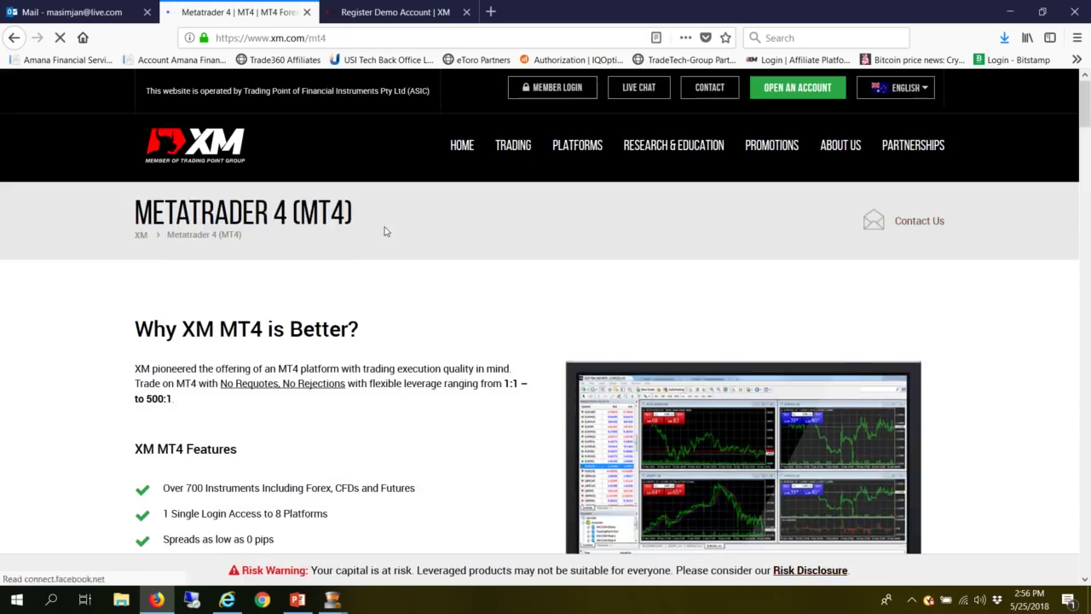
scroll(392, 256, down, 7)
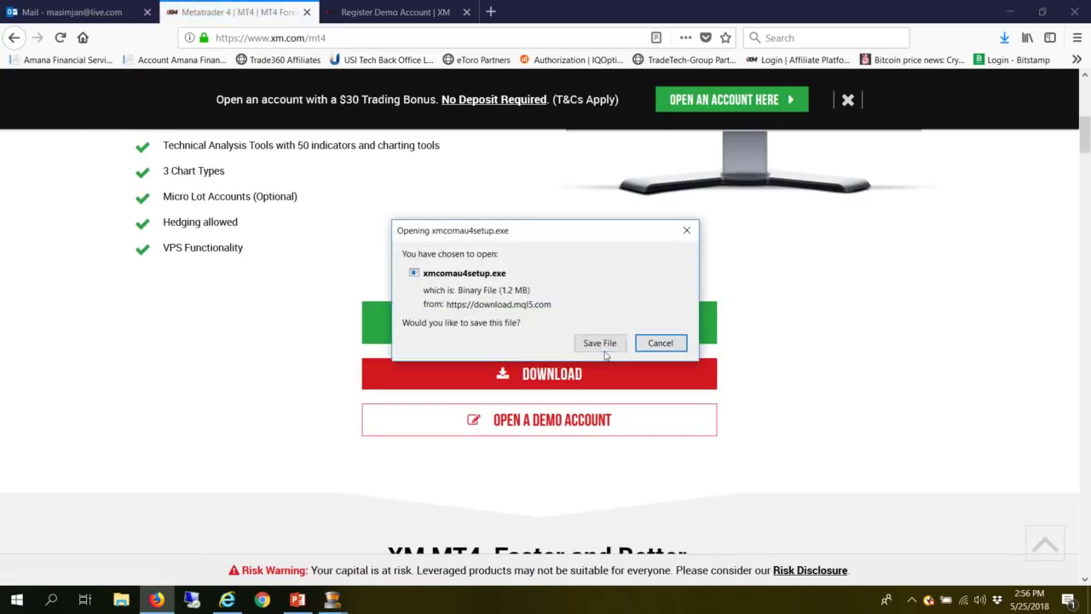
click(604, 349)
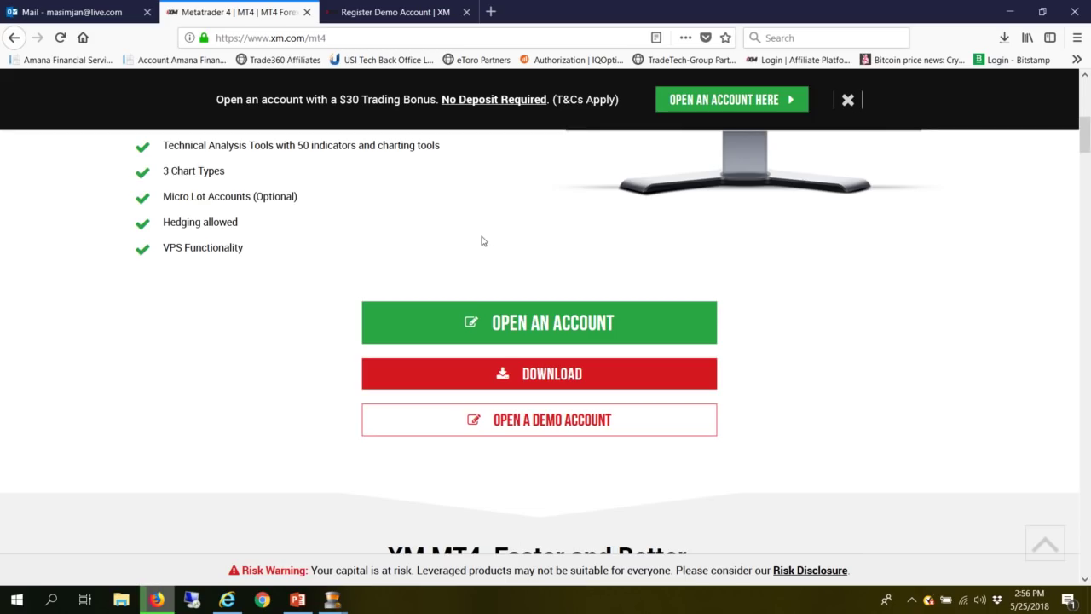
scroll(251, 191, up, 3)
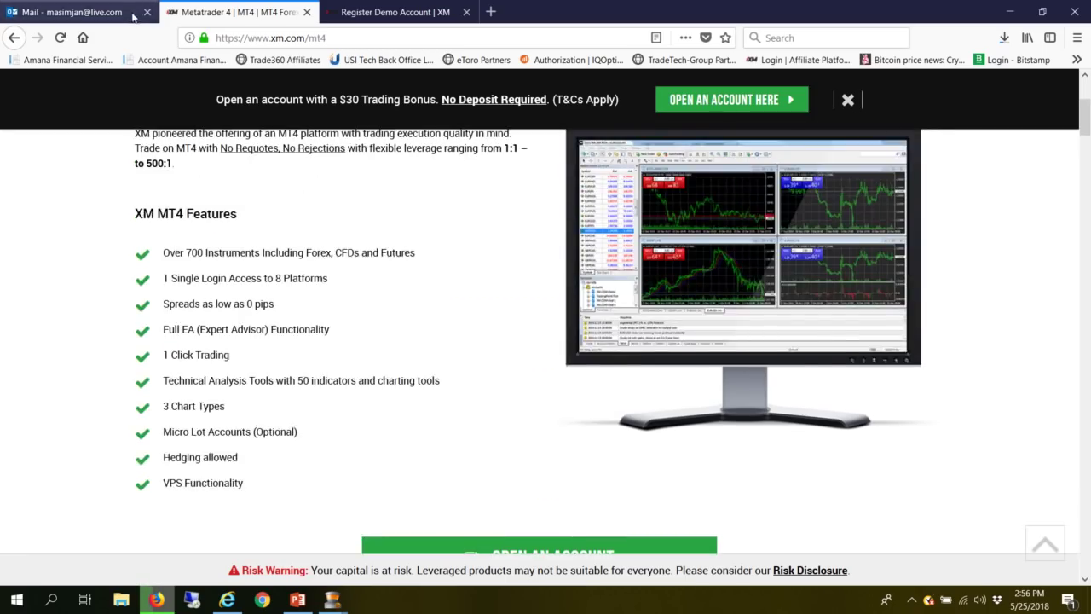
- Read the Welcome to XM.com email listing server XM.COM-AU-Demo 2, and check the installer download
click(103, 12)
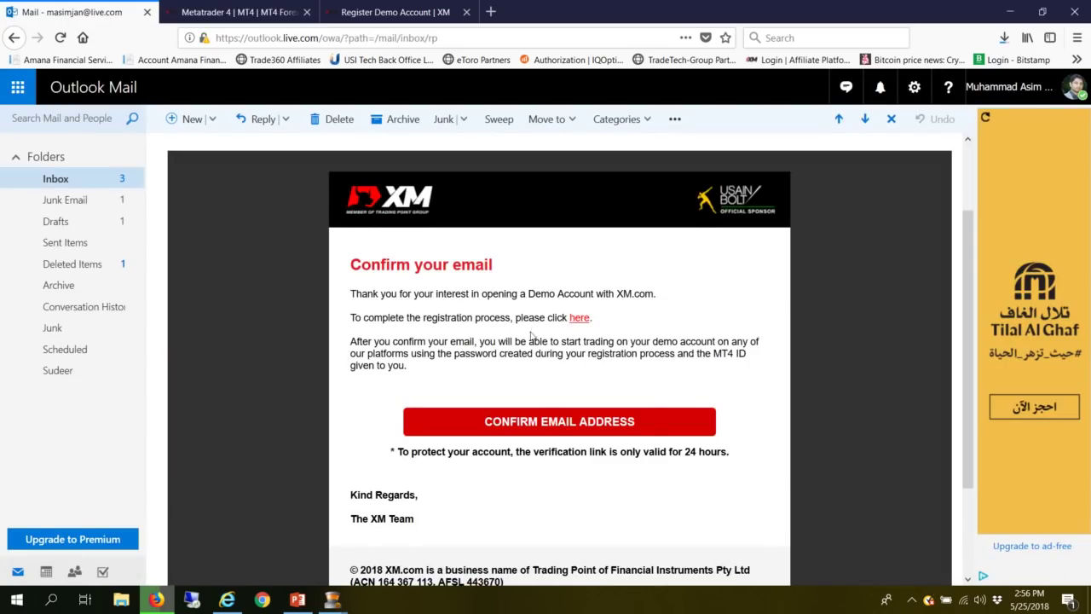
scroll(527, 341, down, 3)
scroll(537, 391, up, 4)
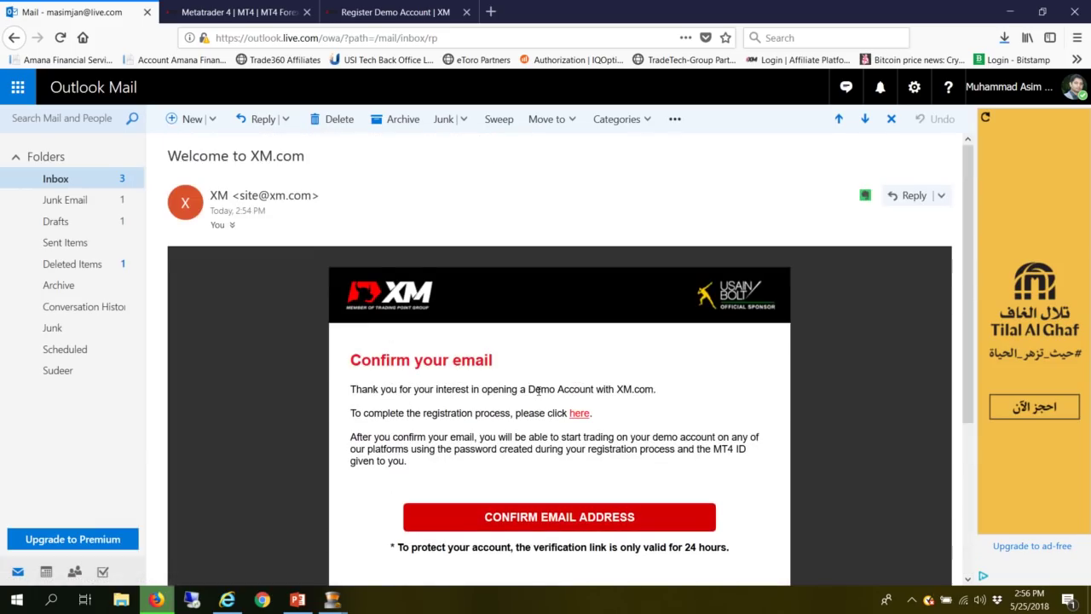
scroll(538, 390, down, 3)
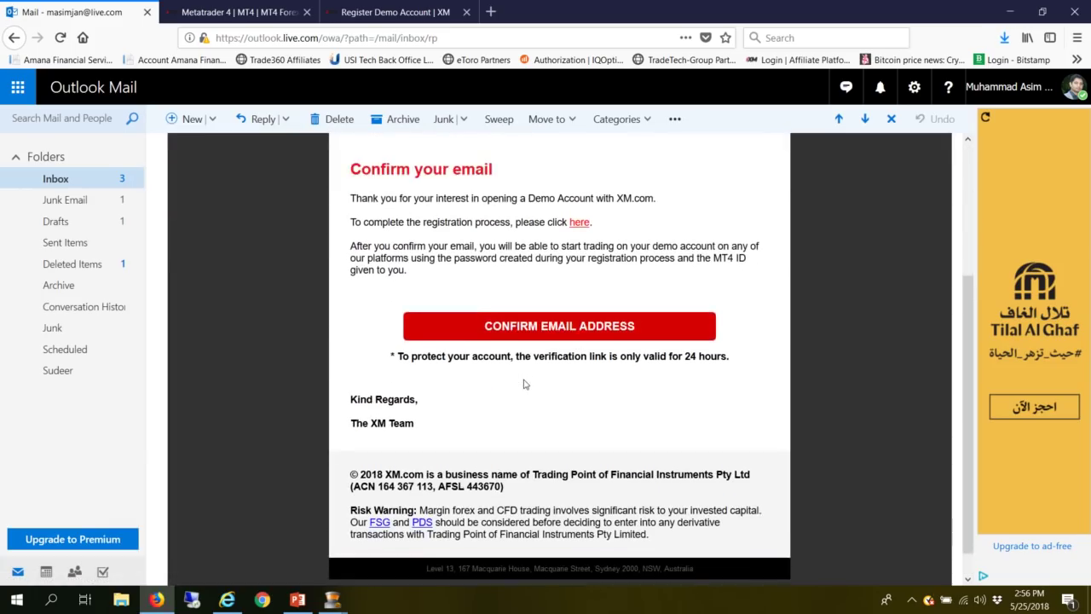
scroll(518, 390, up, 2)
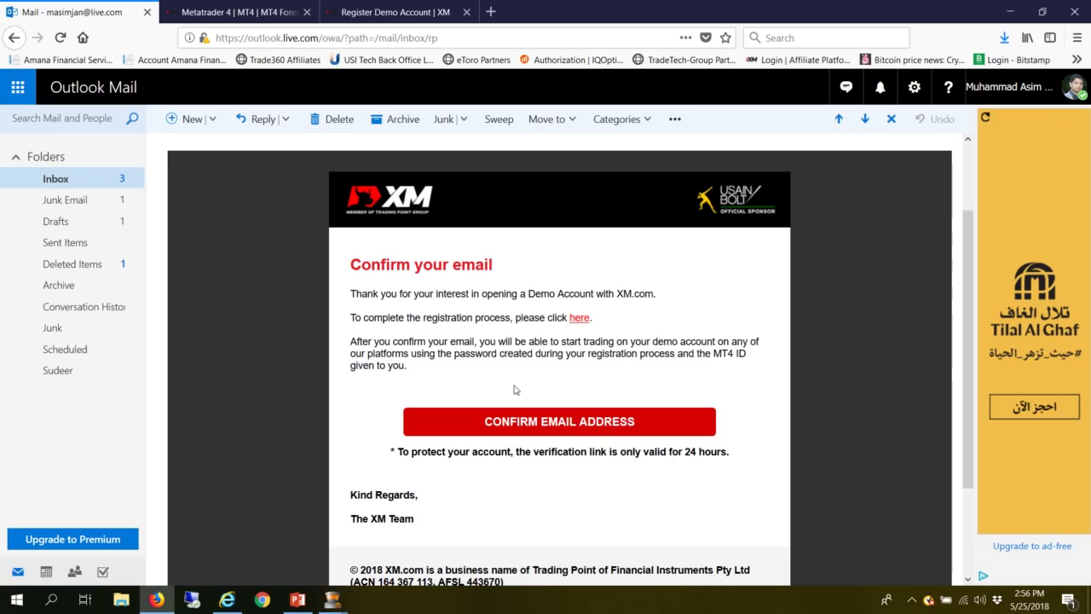
click(17, 179)
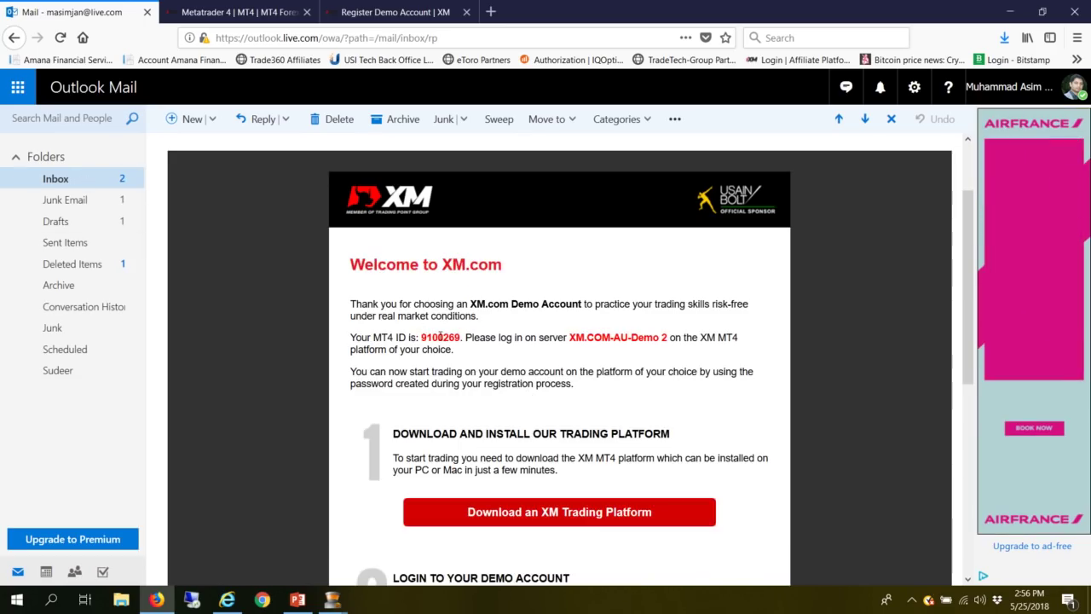
scroll(706, 397, down, 2)
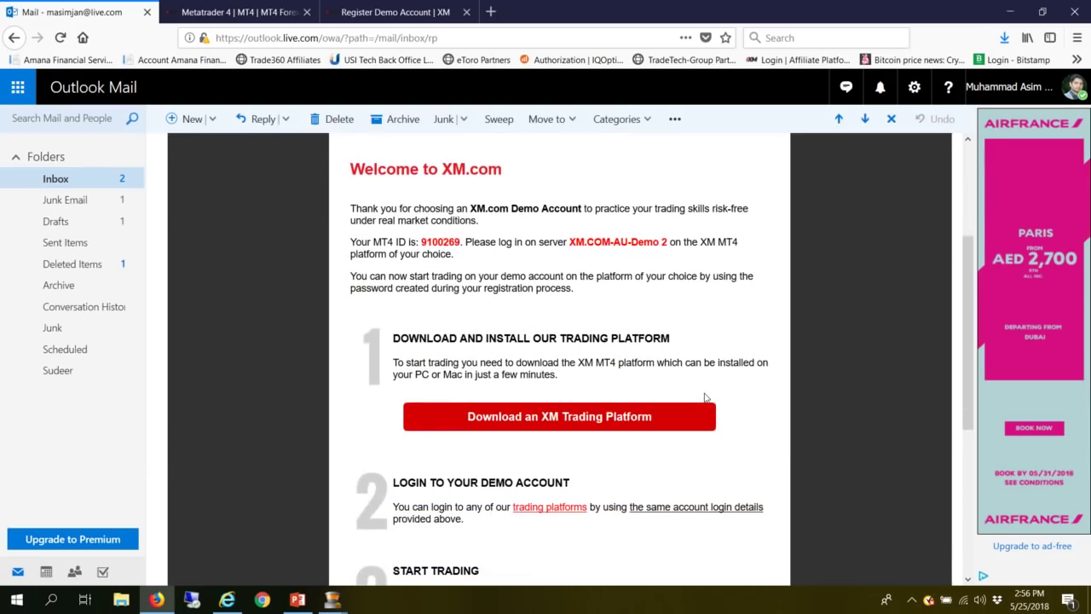
scroll(706, 397, up, 2)
scroll(707, 394, down, 2)
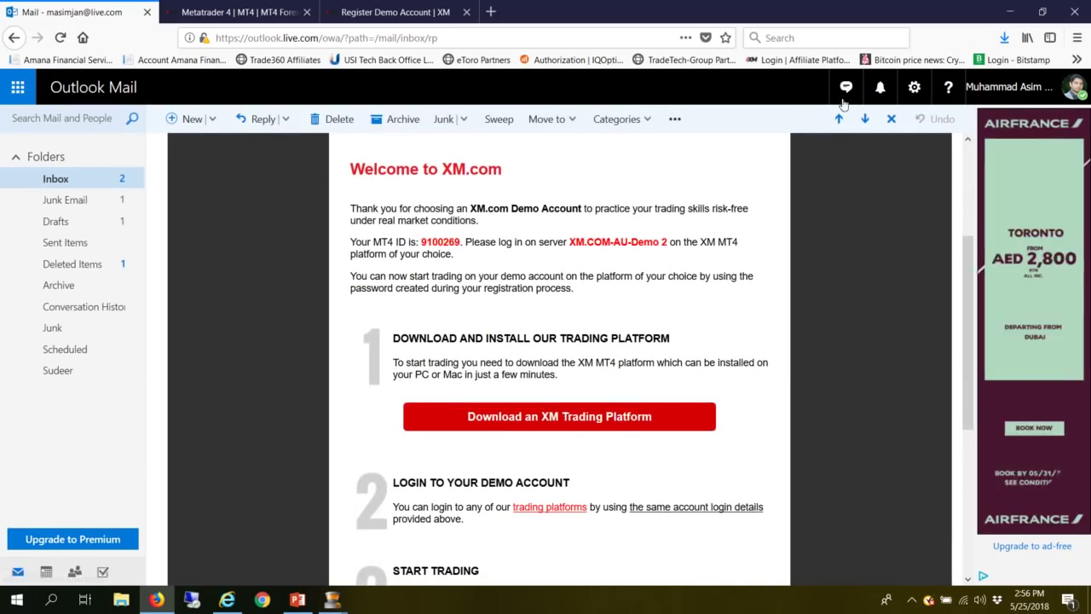
click(1004, 37)
click(842, 278)
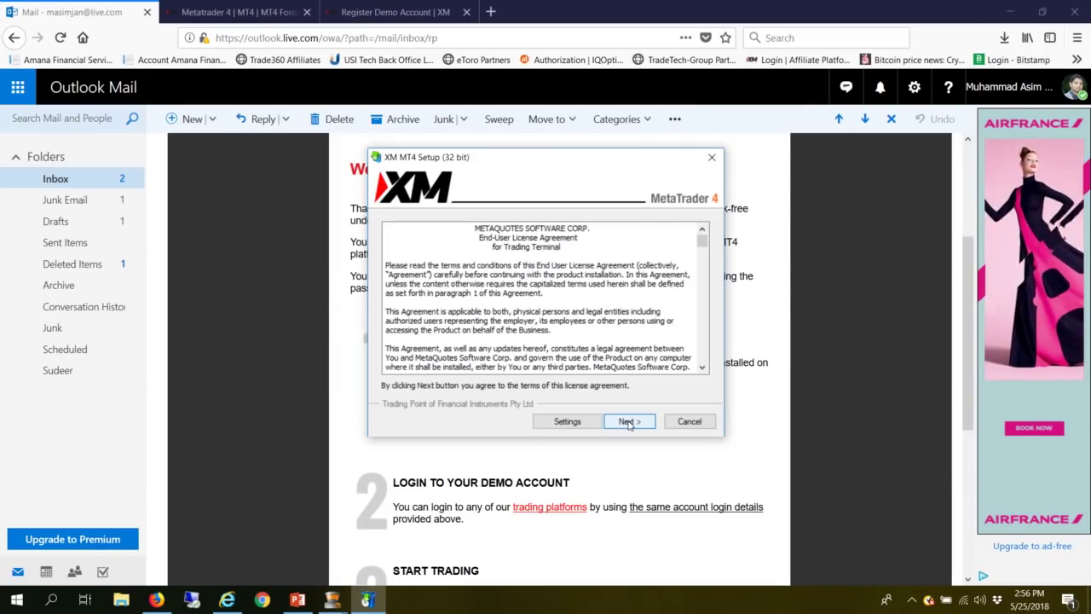
- Accept the MetaQuotes licence agreement and bring the installing XM MT4 Setup into view
click(628, 421)
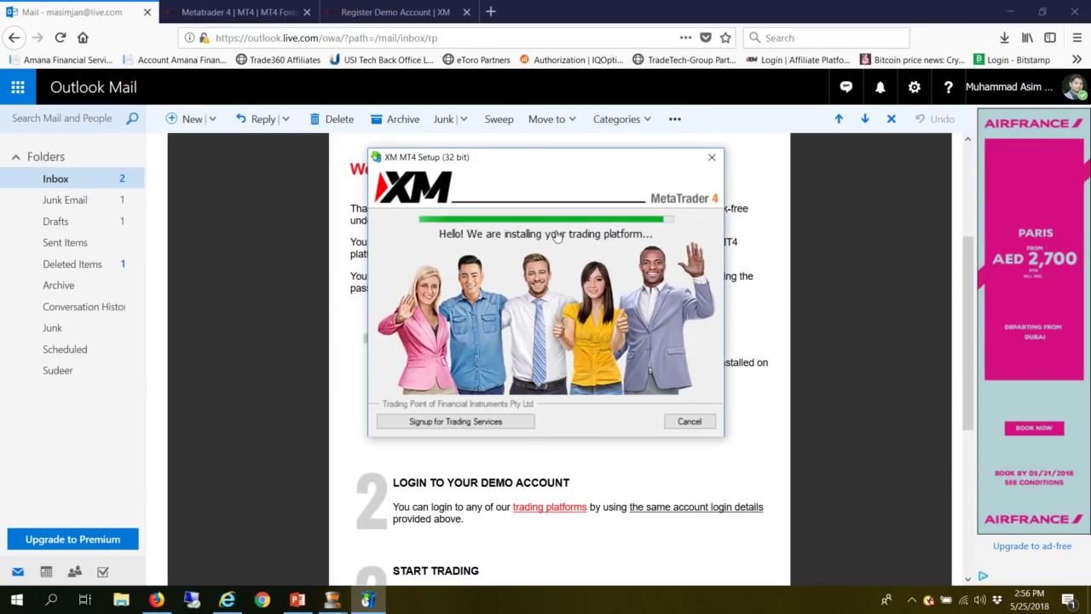
click(1009, 12)
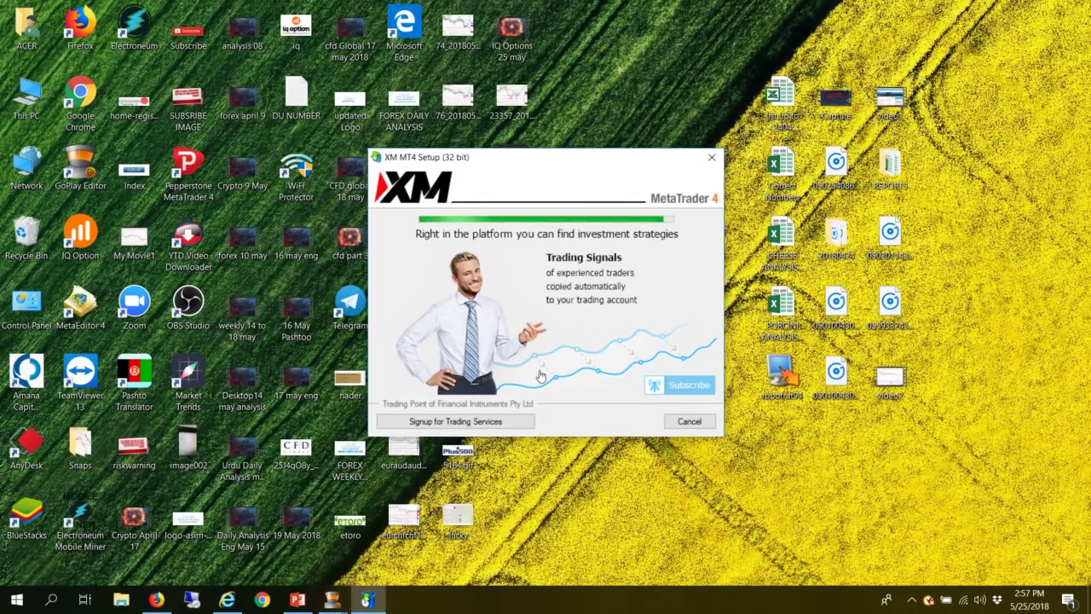
- Minimize the FreeStockCharts EUR/USD window, leaving XM MT4 to scan its trading servers
click(227, 600)
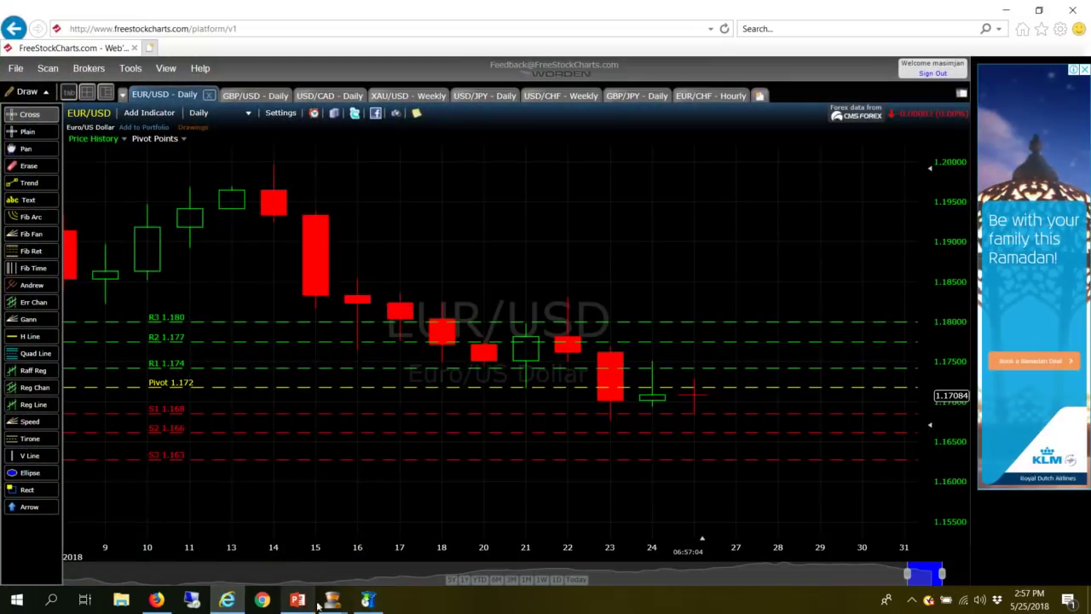
click(378, 603)
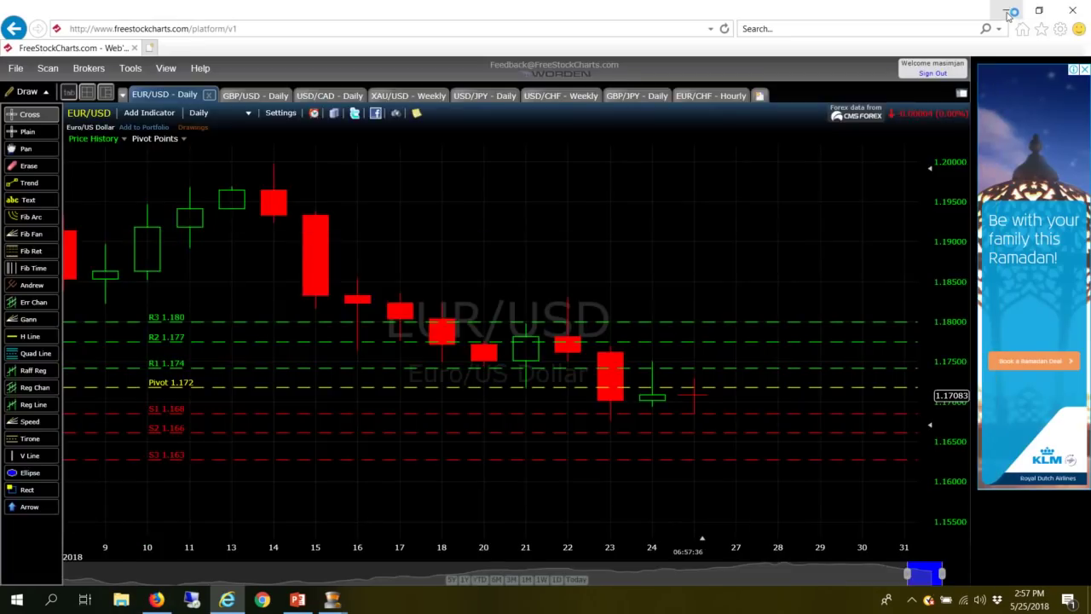
click(1009, 13)
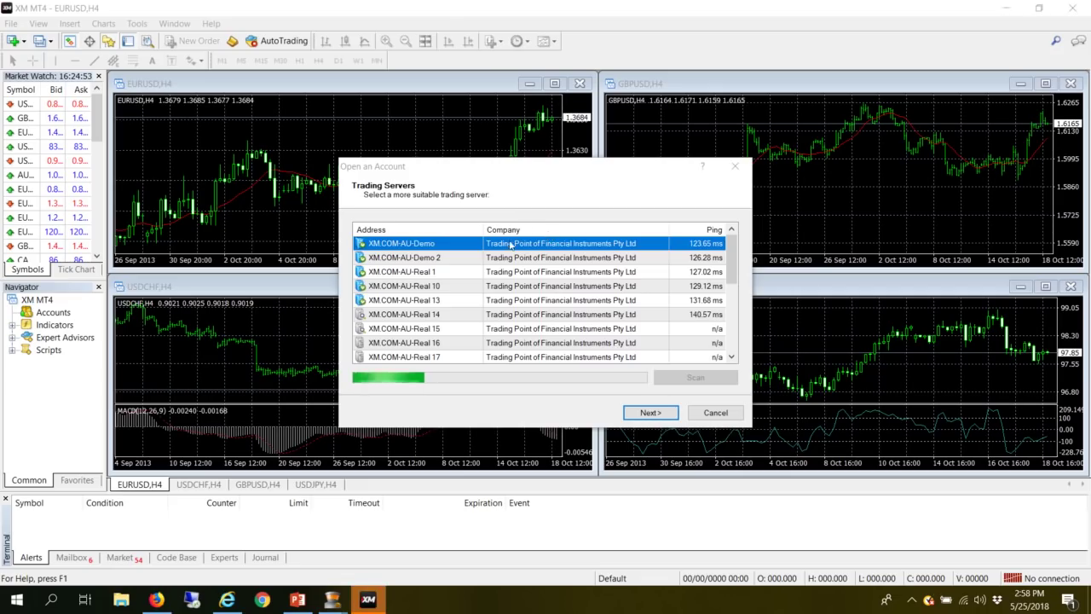
- Copy the server name from the welcome email, then select XM.COM-AU-Demo 2 and continue
click(155, 602)
click(84, 16)
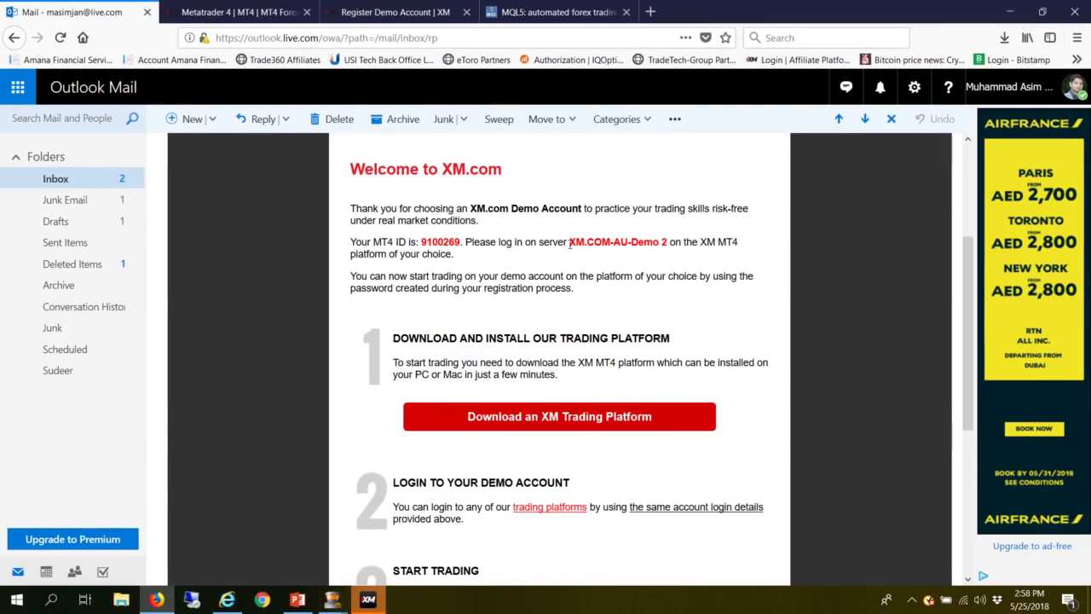
drag(569, 244, 654, 243)
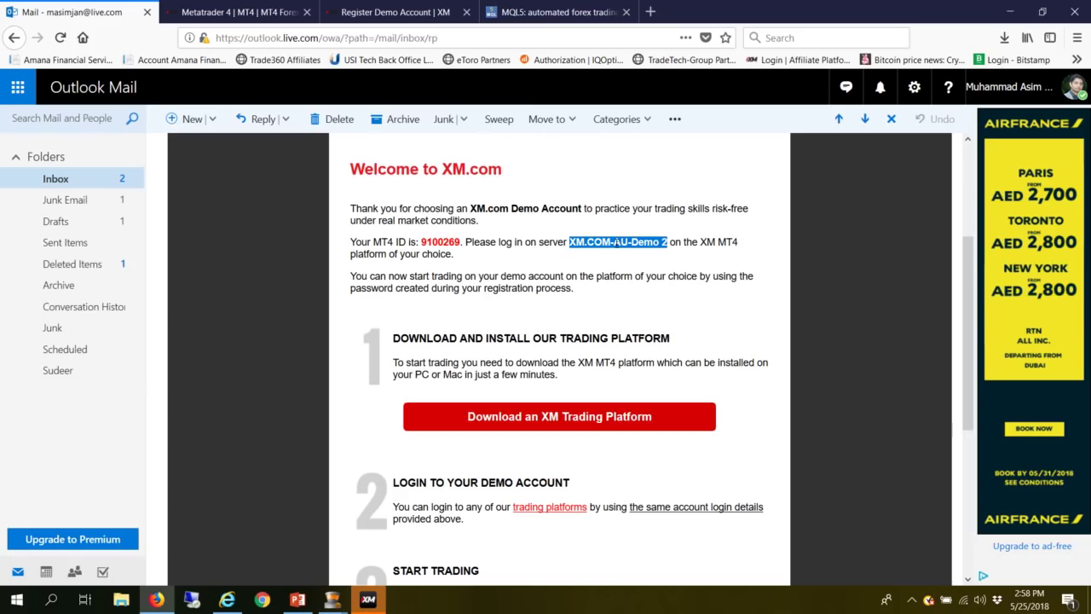
click(369, 601)
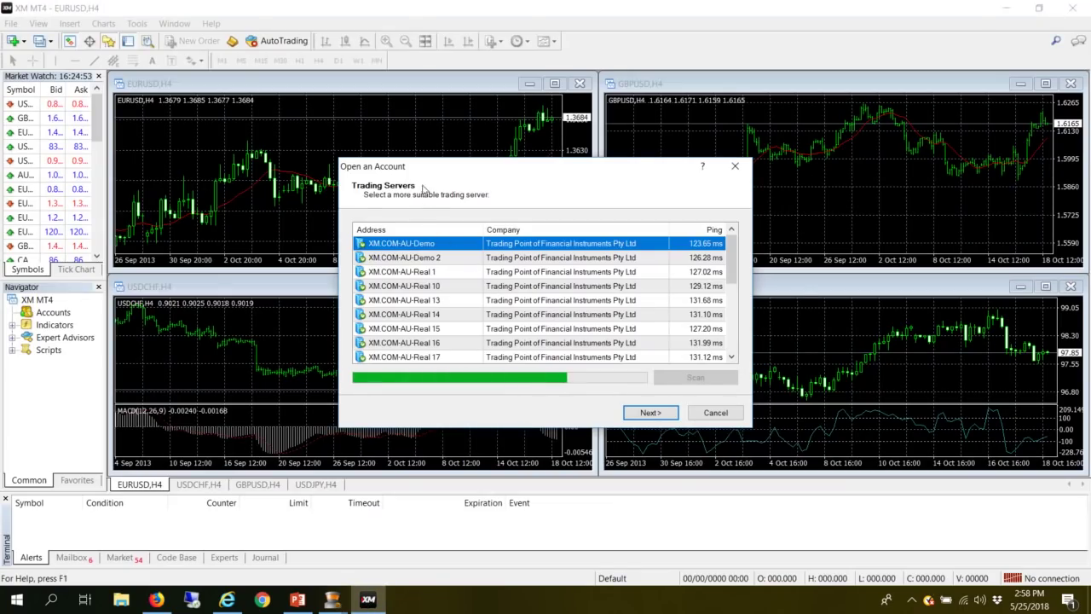
click(418, 258)
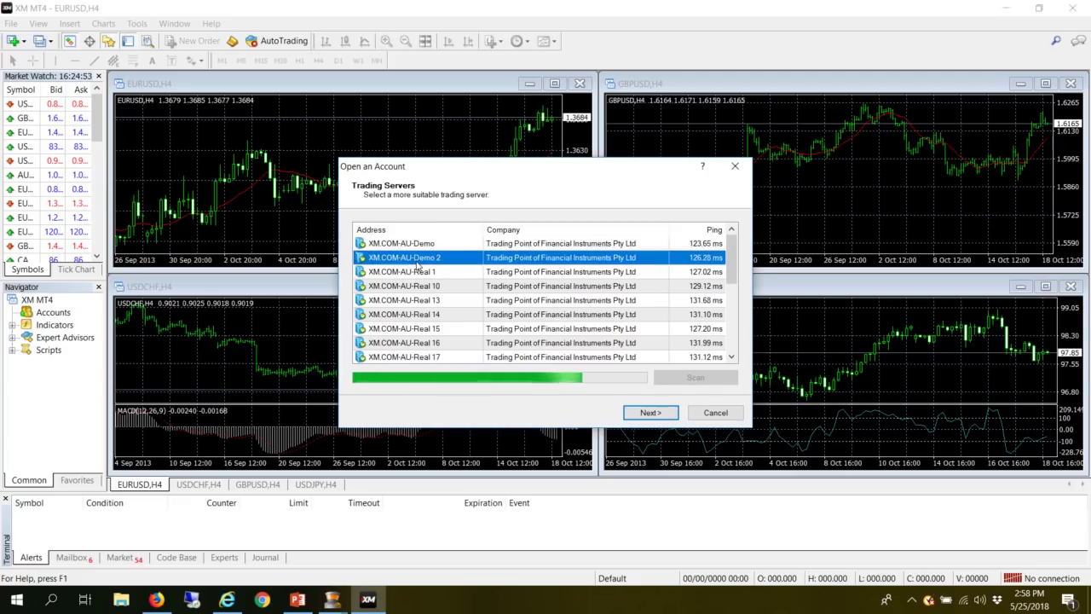
click(652, 413)
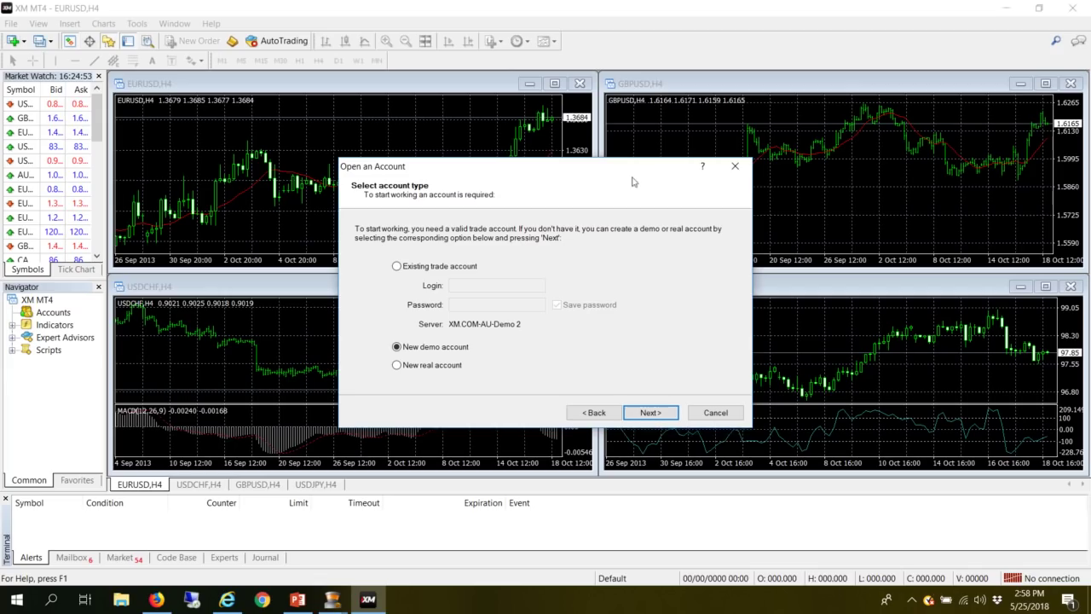
- Log in to the existing XM.COM-AU-Demo 2 account using the MT4 ID copied from the email and the account password
click(419, 267)
click(483, 285)
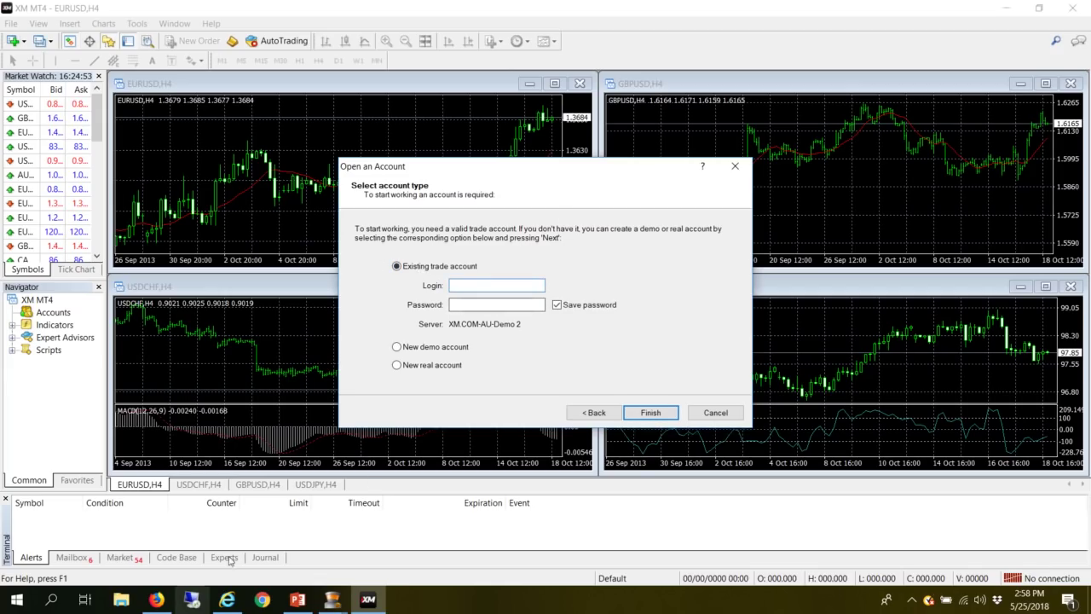
click(157, 599)
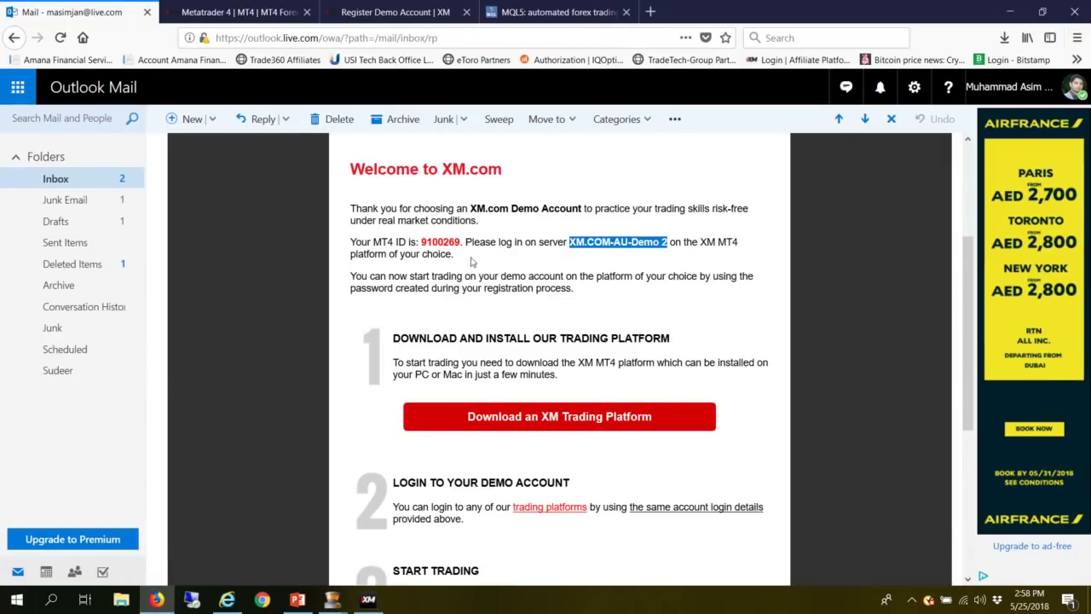
double_click(440, 242)
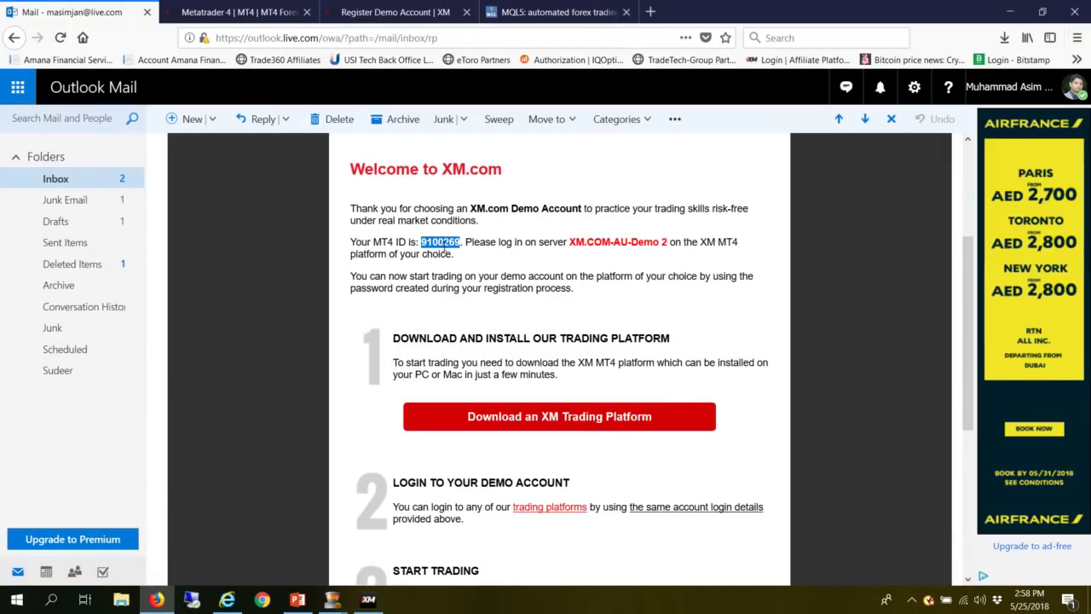
key(ctrl+c)
key(alt+Tab)
key(ctrl+v)
click(496, 305)
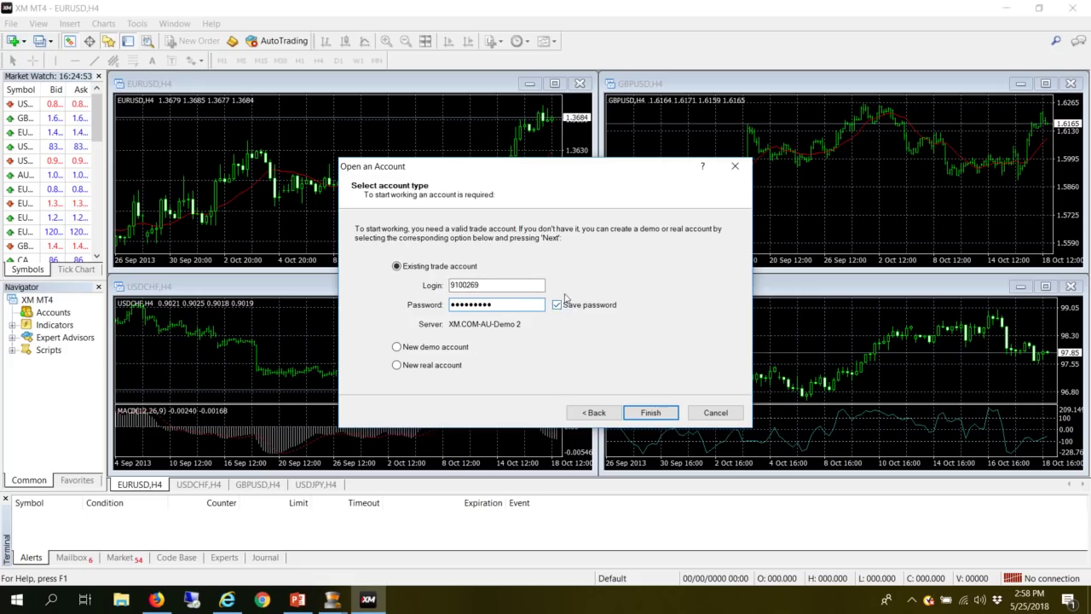
click(645, 412)
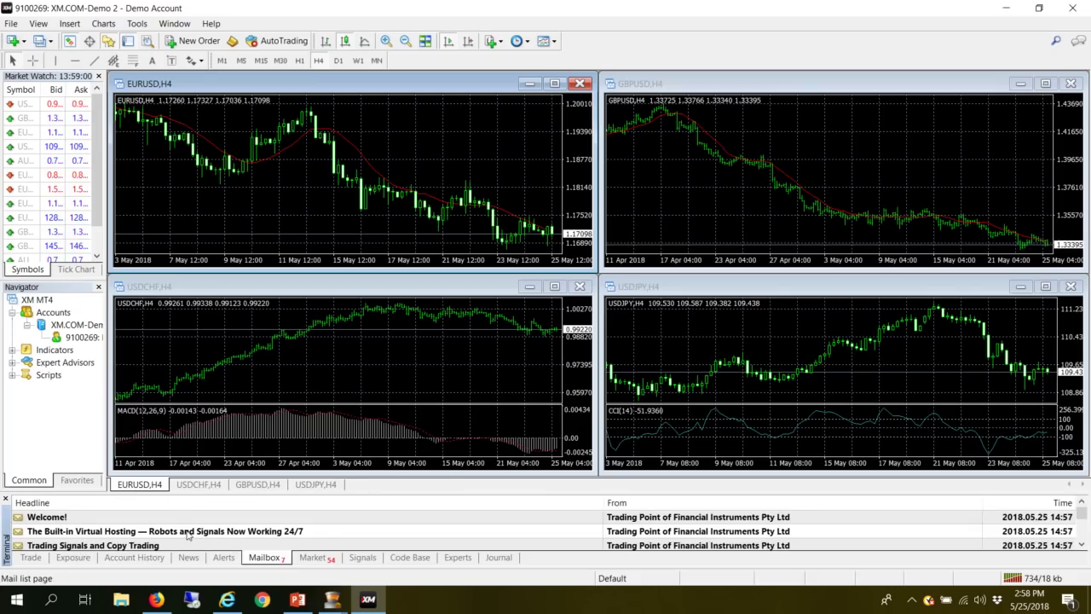
- Check the Exposure and Trade tabs, close the USDCHF, USDJPY and GBPUSD charts, and maximize EURUSD,H4
click(72, 559)
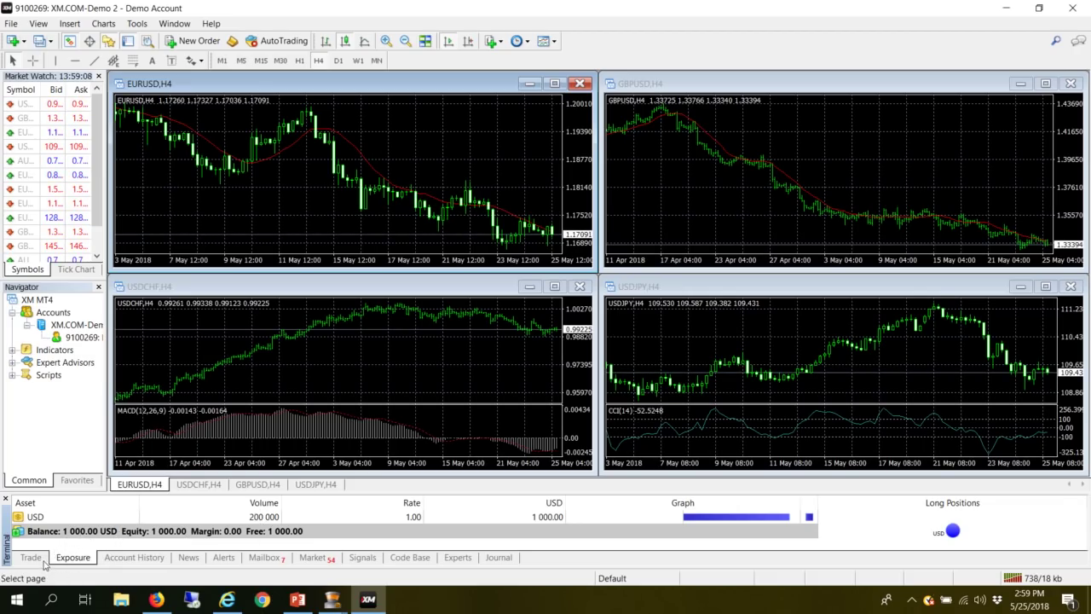
click(36, 559)
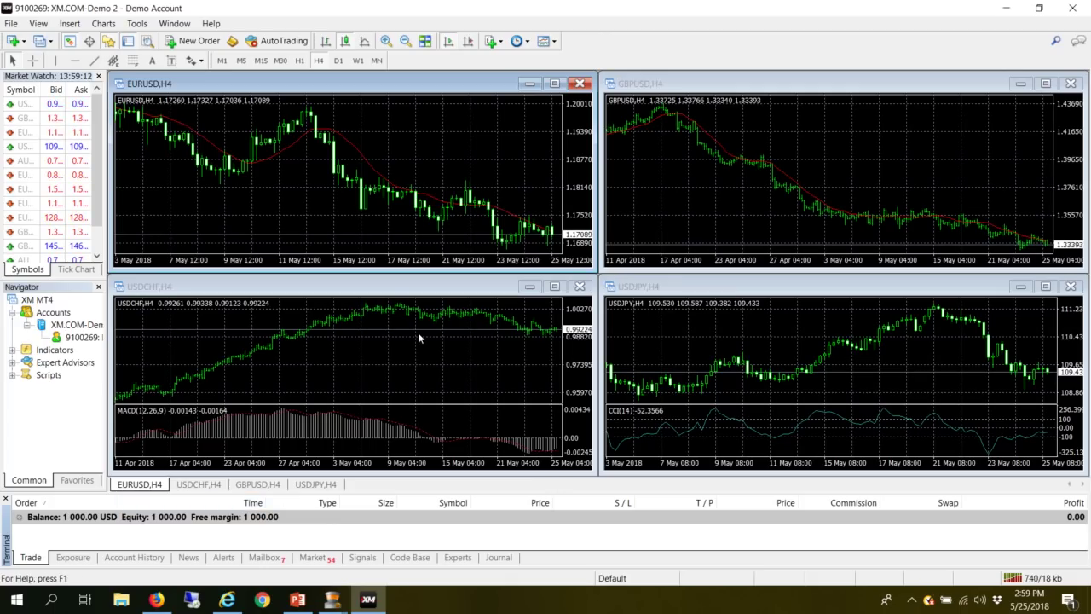
click(580, 288)
click(1070, 286)
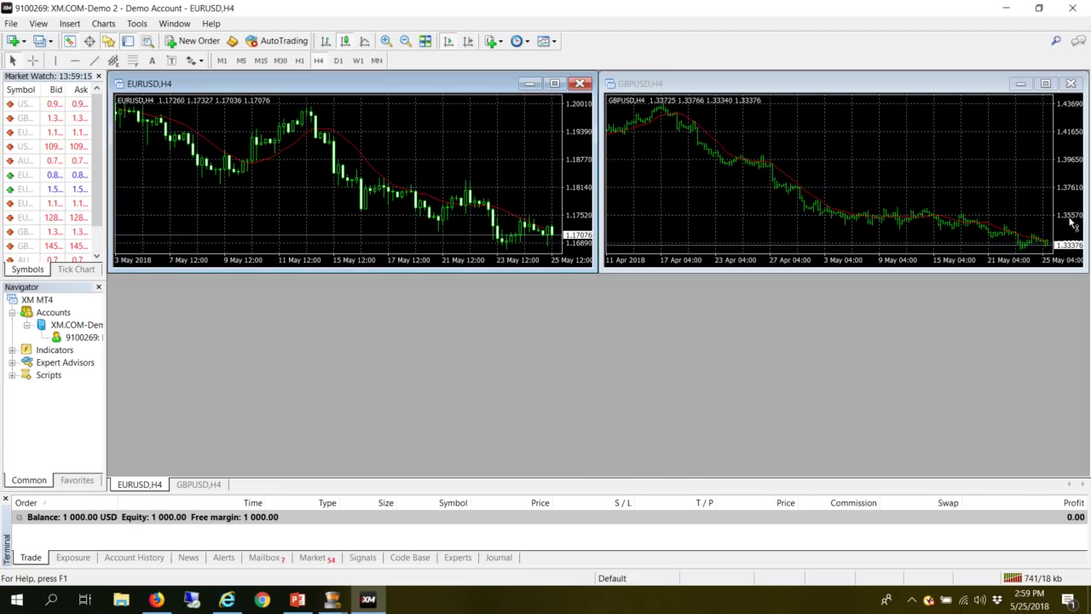
click(1071, 84)
click(555, 83)
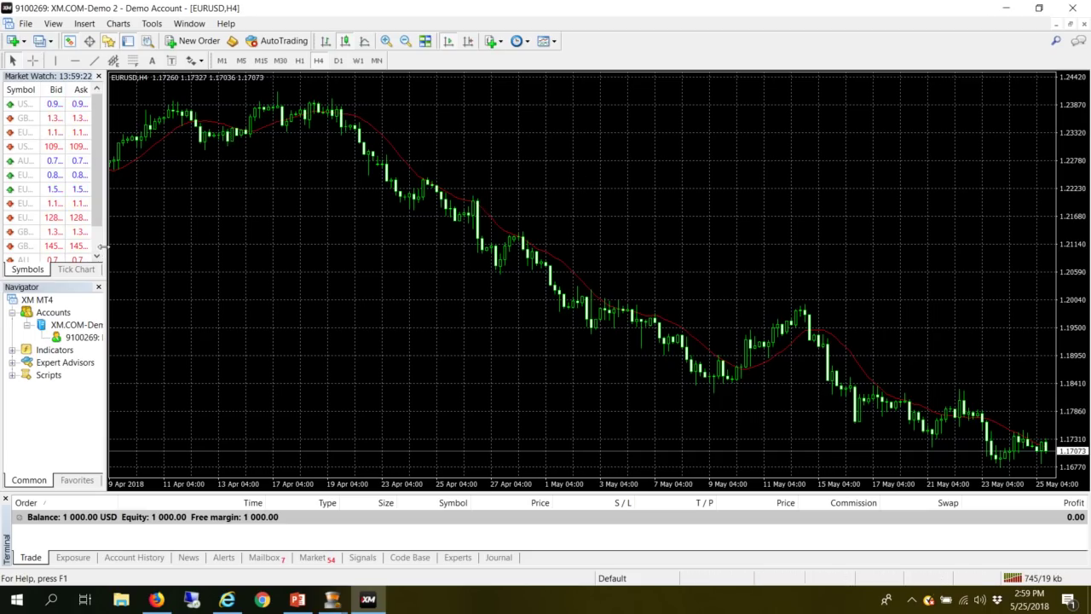
- Widen the Market Watch and Navigator panels, select EURUSD, and switch the chart to D1
drag(108, 250, 192, 245)
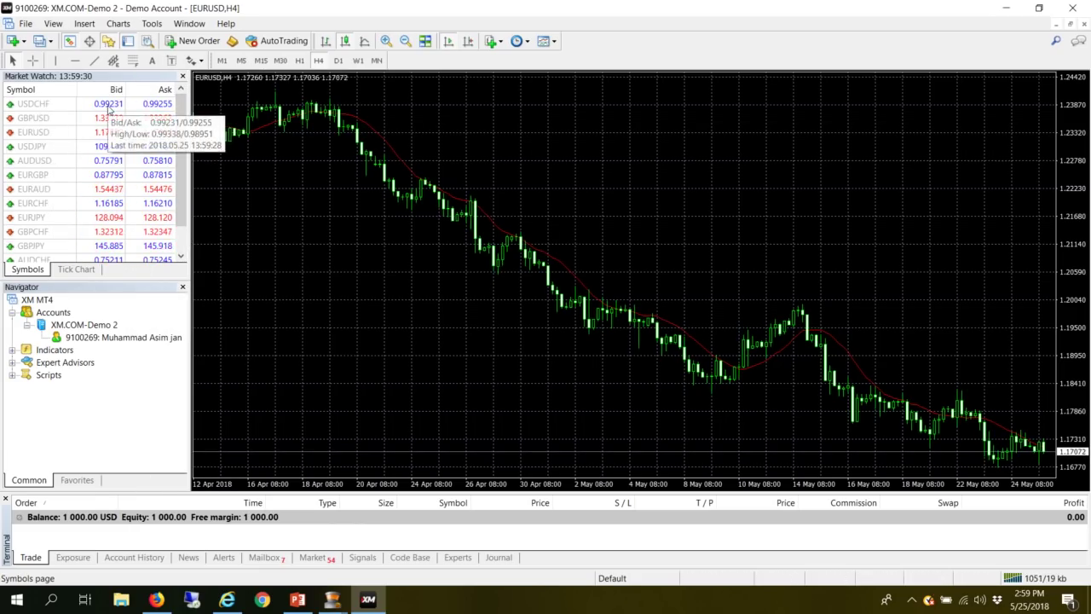
click(103, 136)
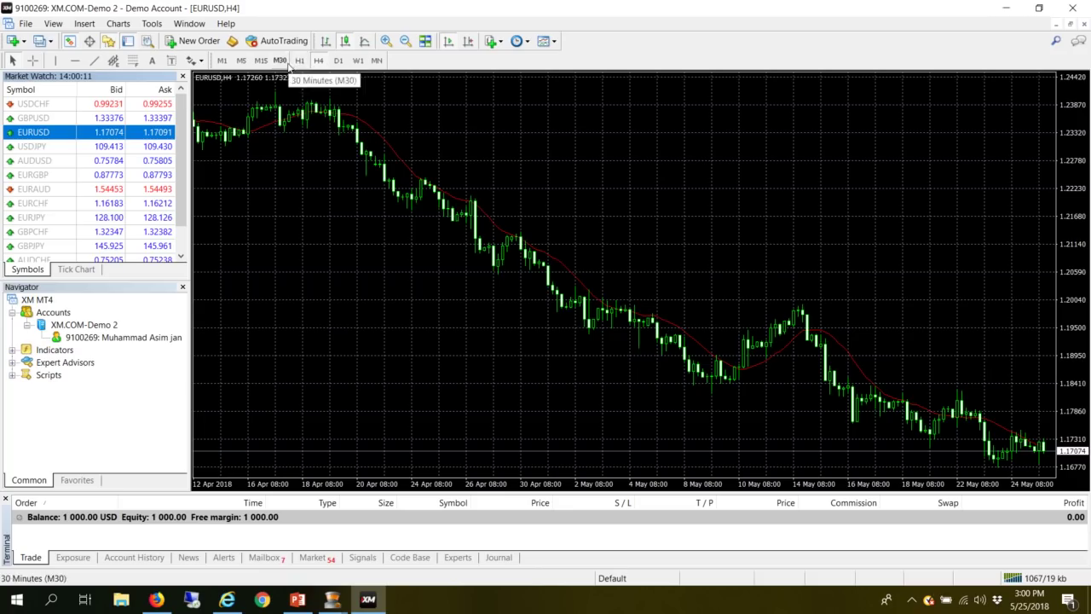
click(339, 60)
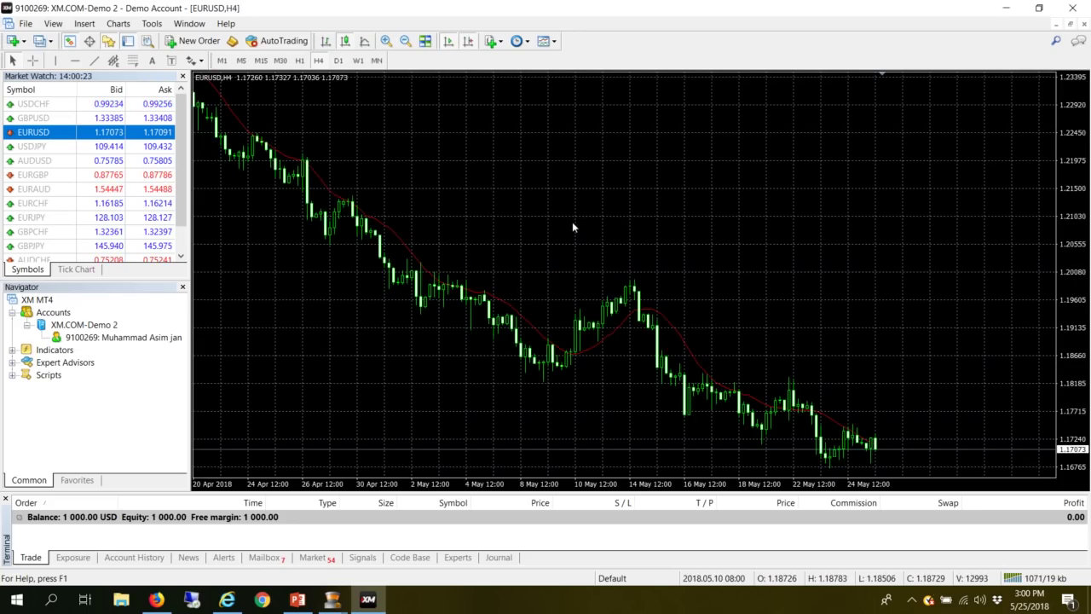
- In the EURUSD chart properties, keep a black background and make up bars green and down bars red
right_click(568, 221)
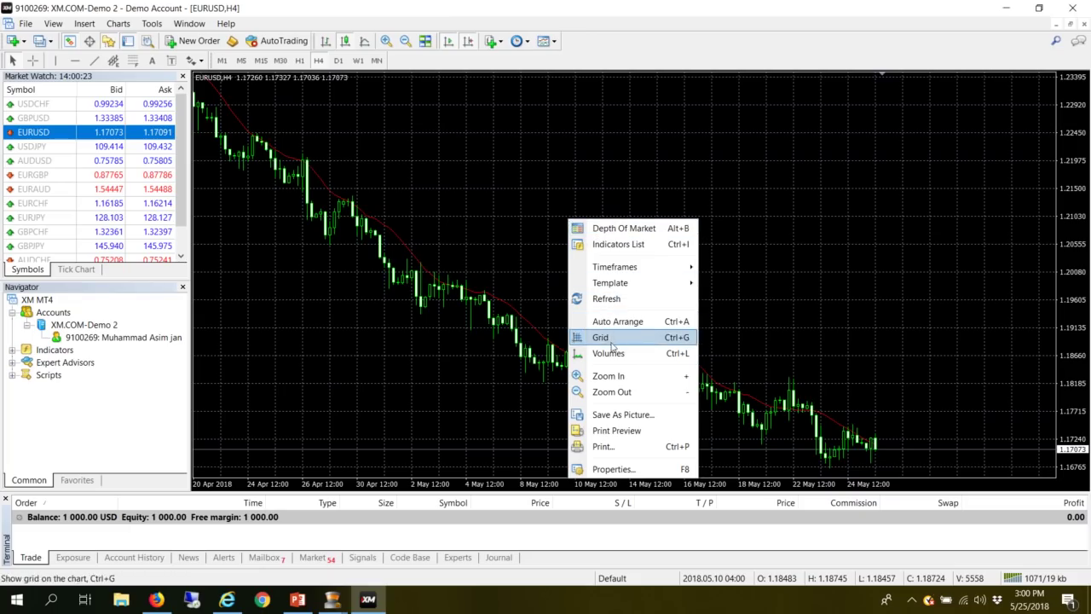
click(613, 469)
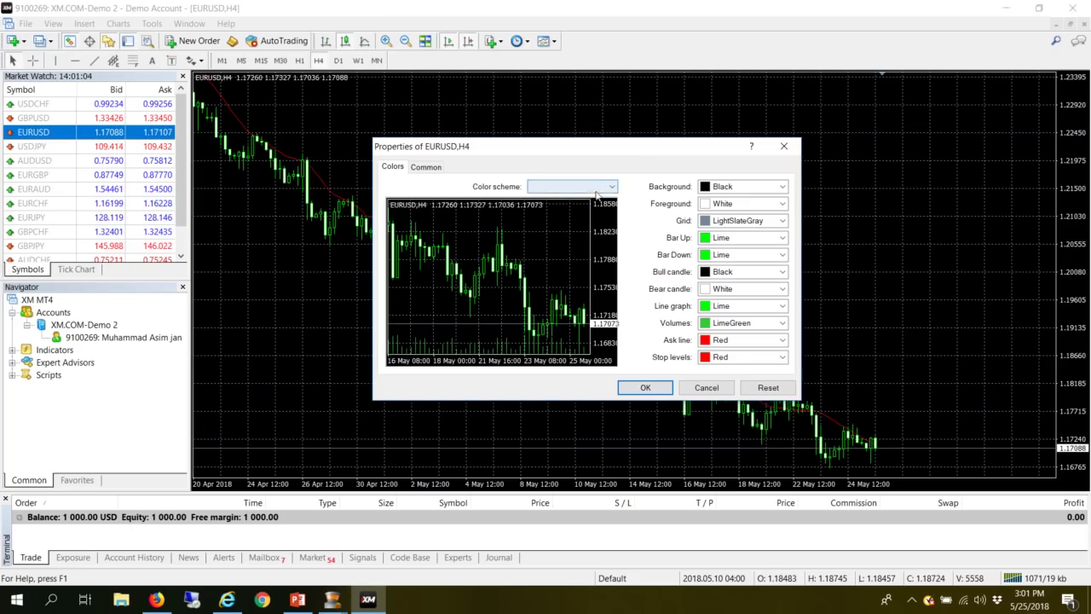
click(781, 187)
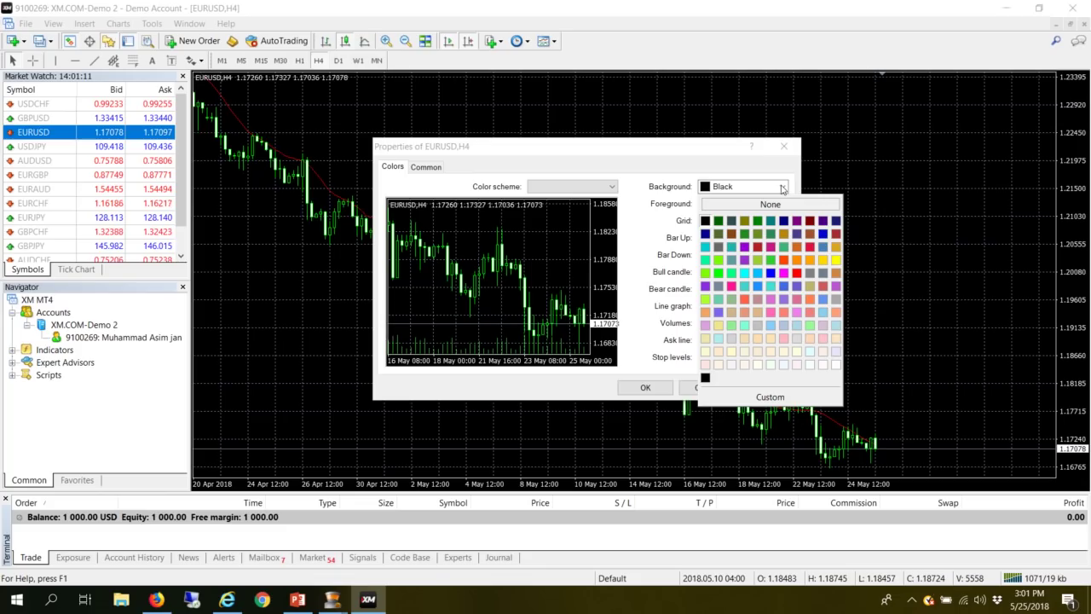
click(705, 222)
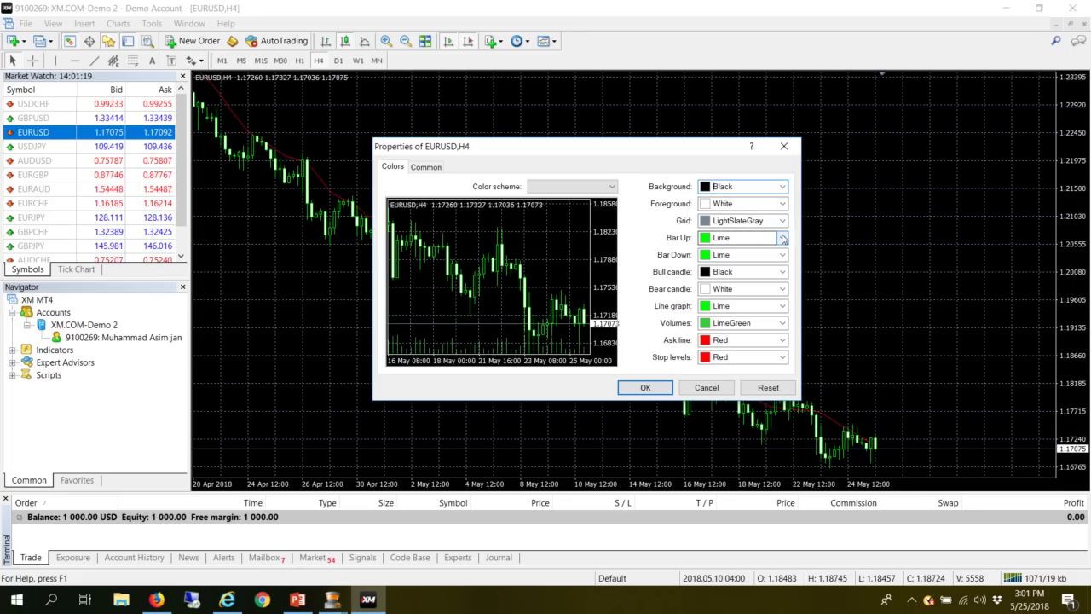
click(783, 238)
click(782, 237)
click(782, 237)
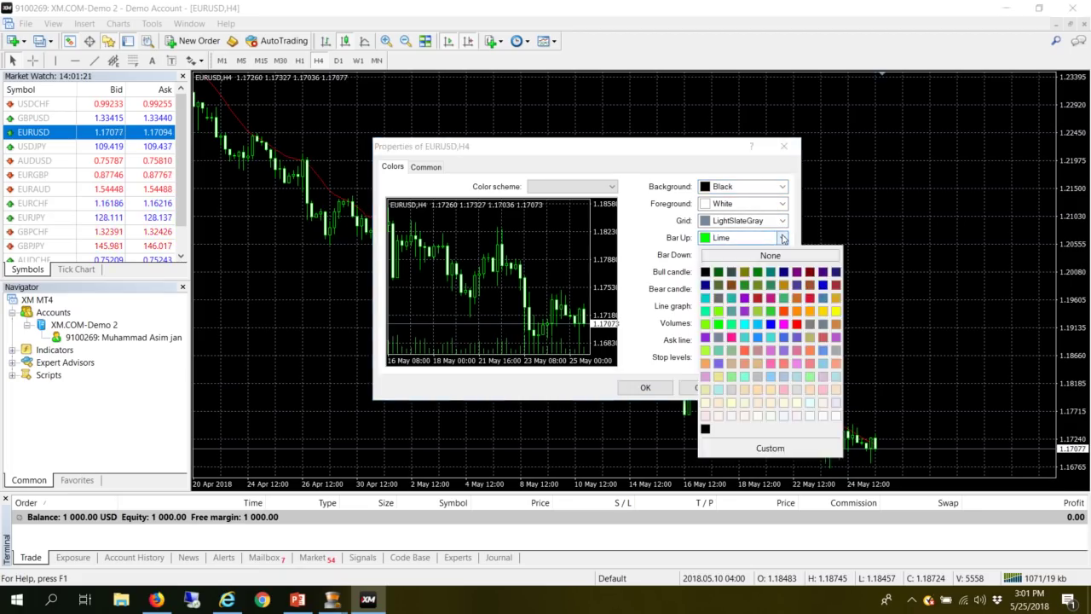
click(757, 273)
click(782, 254)
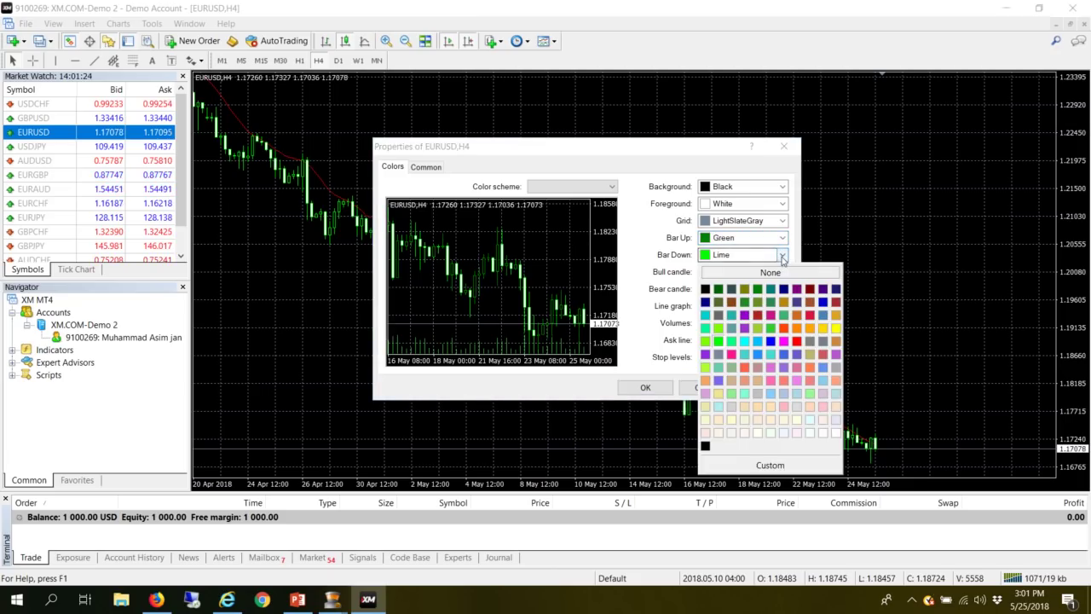
click(759, 302)
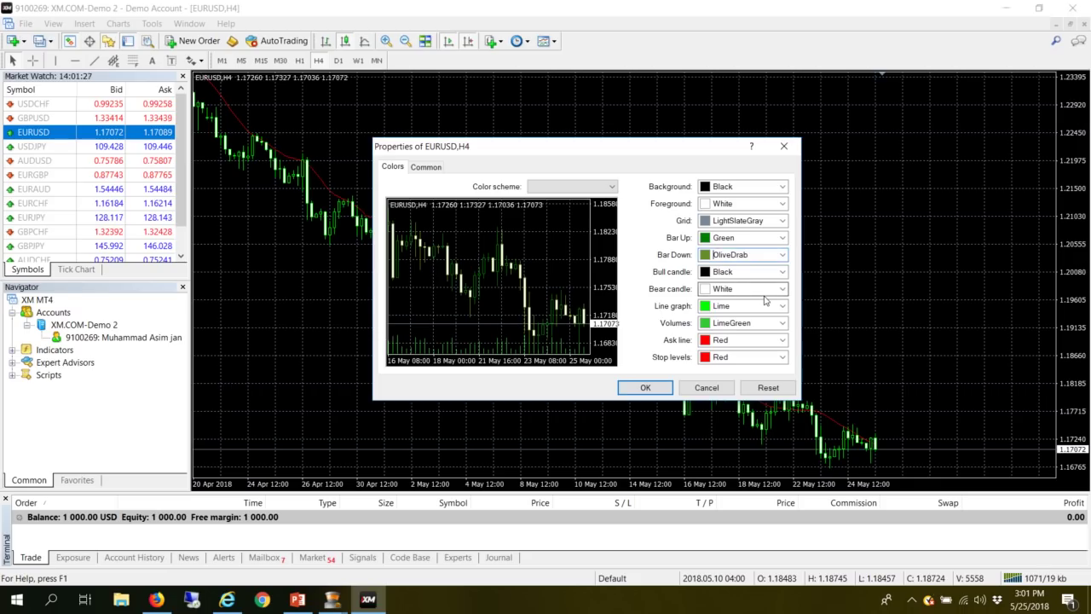
click(781, 255)
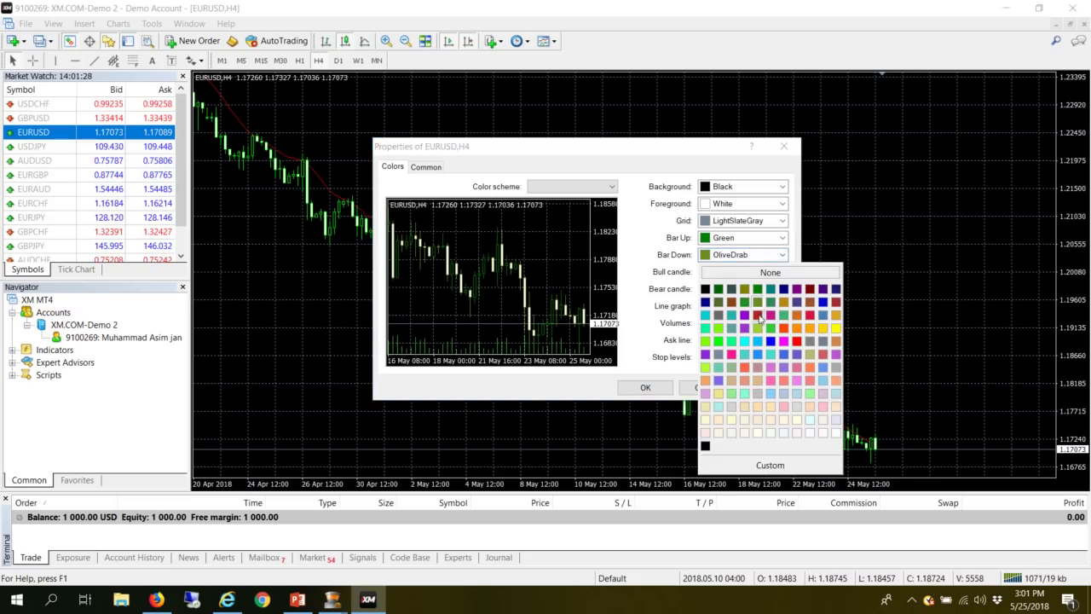
click(797, 341)
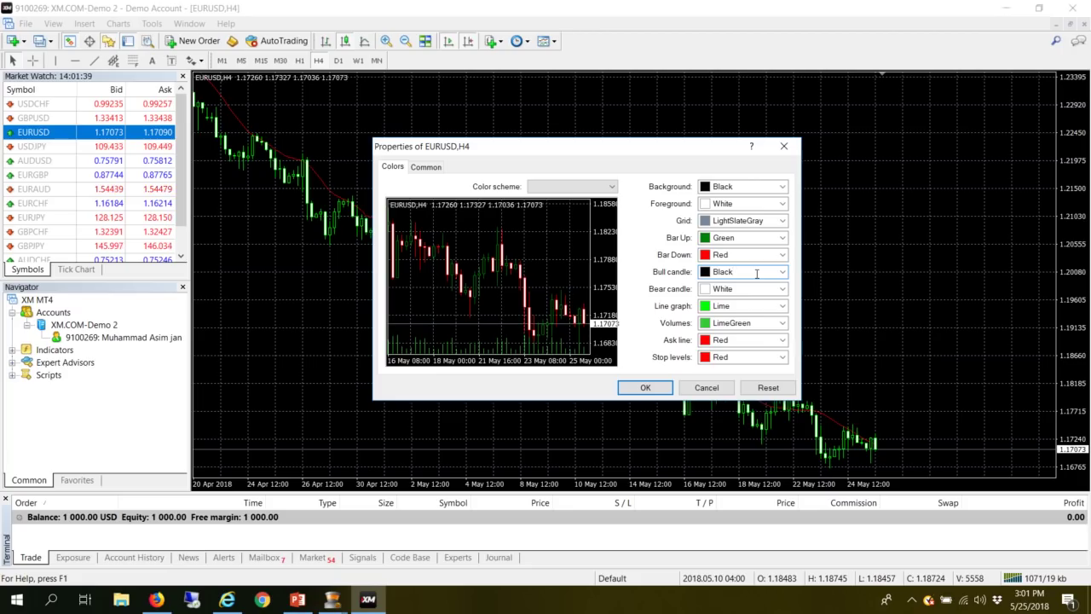
- Set the Bull candle colour to green and the Bear candle colour to Red
double_click(722, 273)
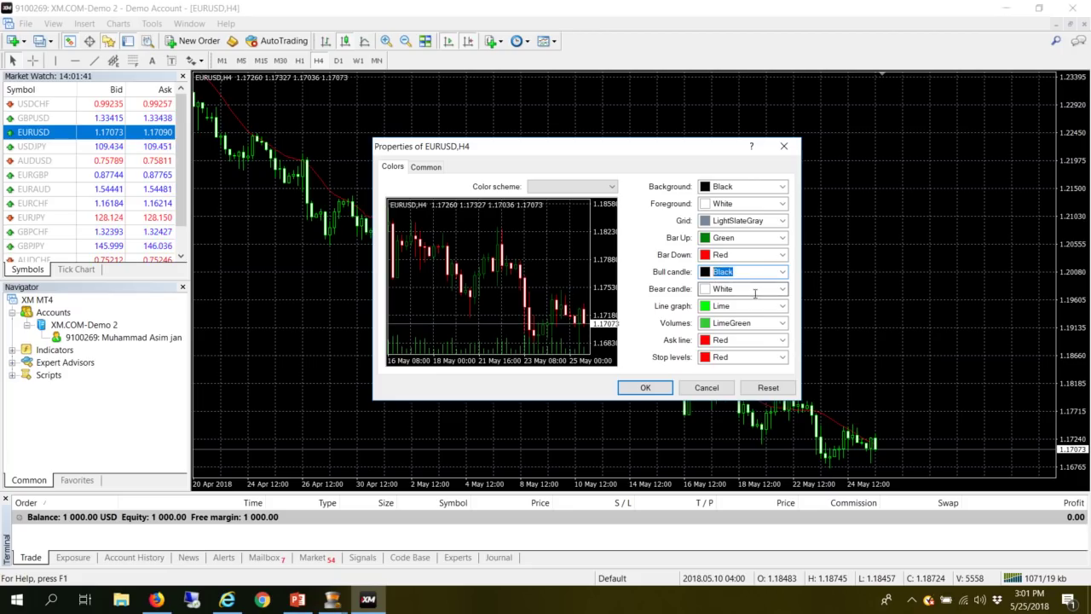
text(green)
click(714, 288)
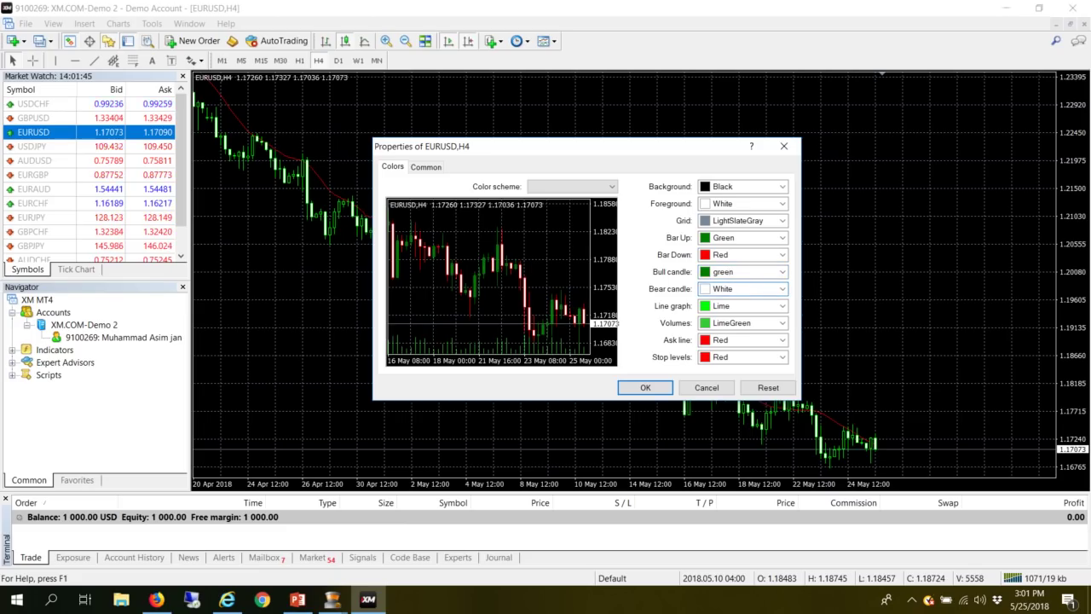
drag(713, 288, 733, 289)
text(Red)
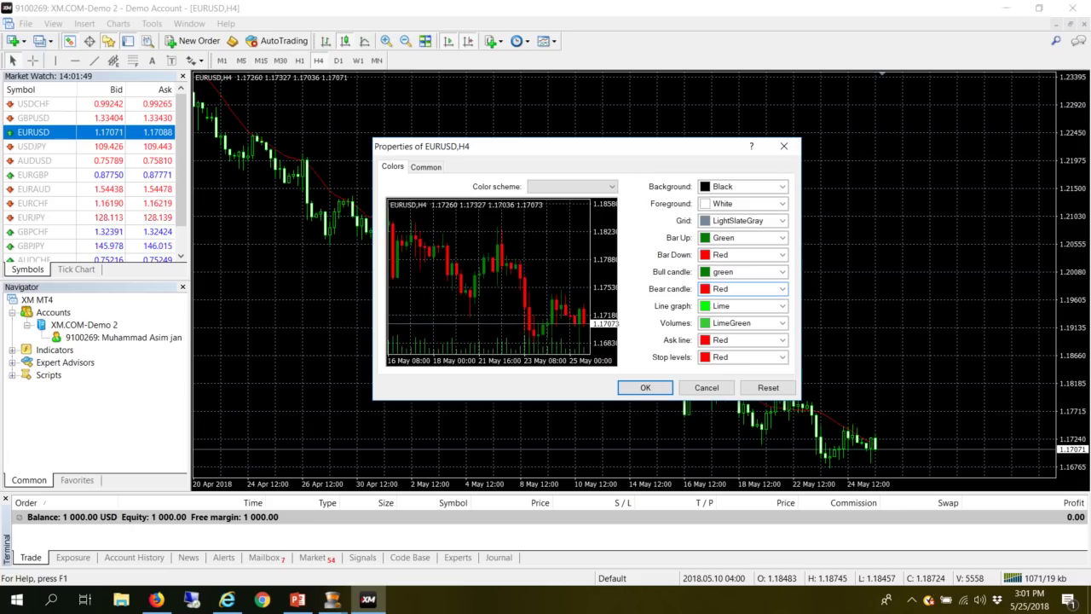
click(712, 306)
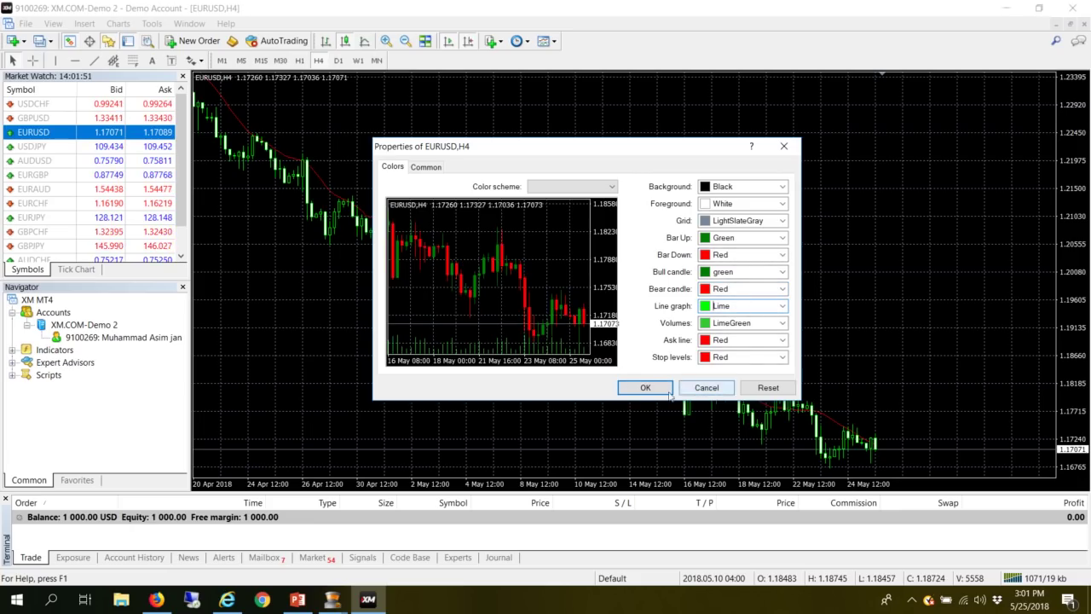
- Apply the new candle colours and turn off the chart's grid lines
click(644, 385)
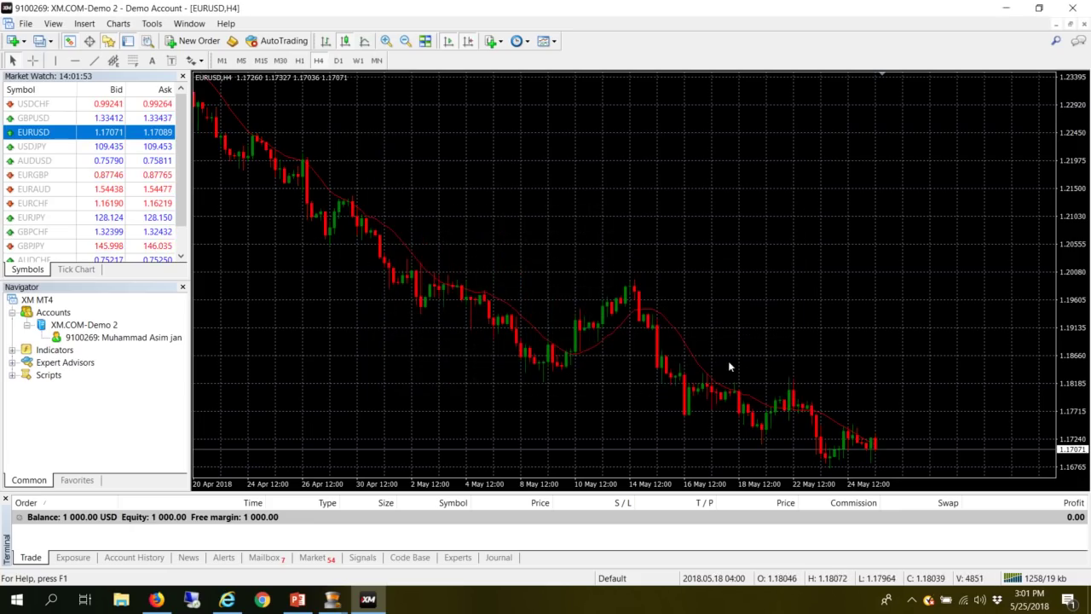
right_click(572, 236)
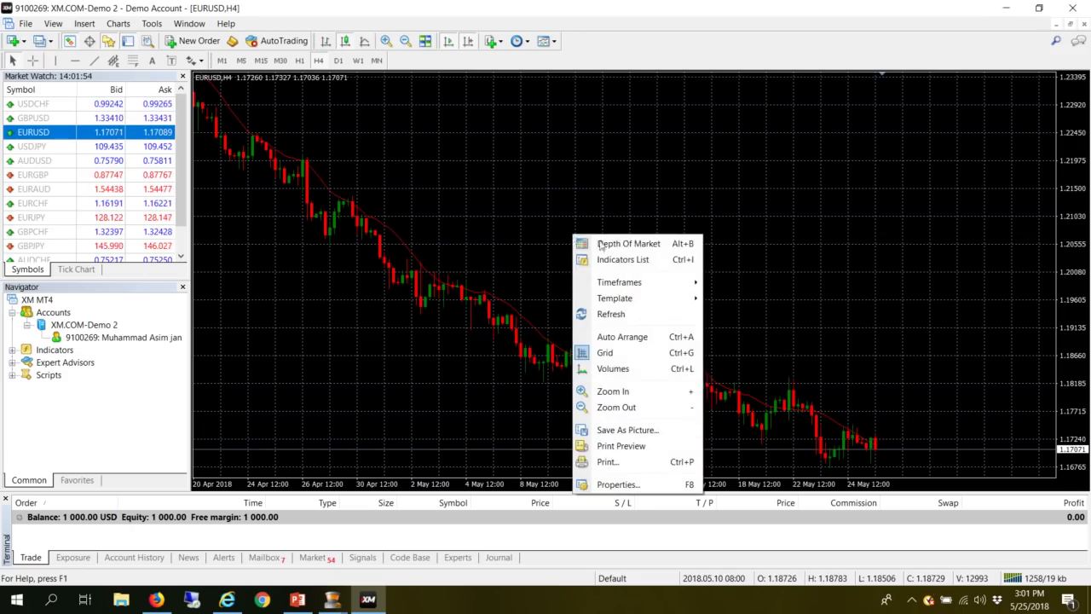
click(631, 352)
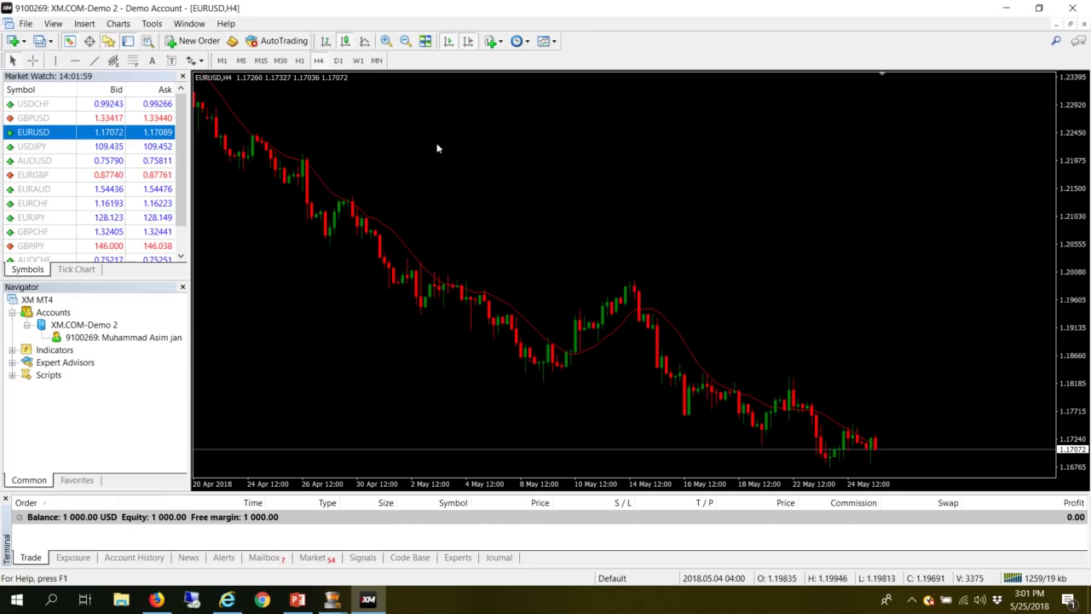
- Switch EURUSD to the daily timeframe and zoom in for wider candles
click(338, 61)
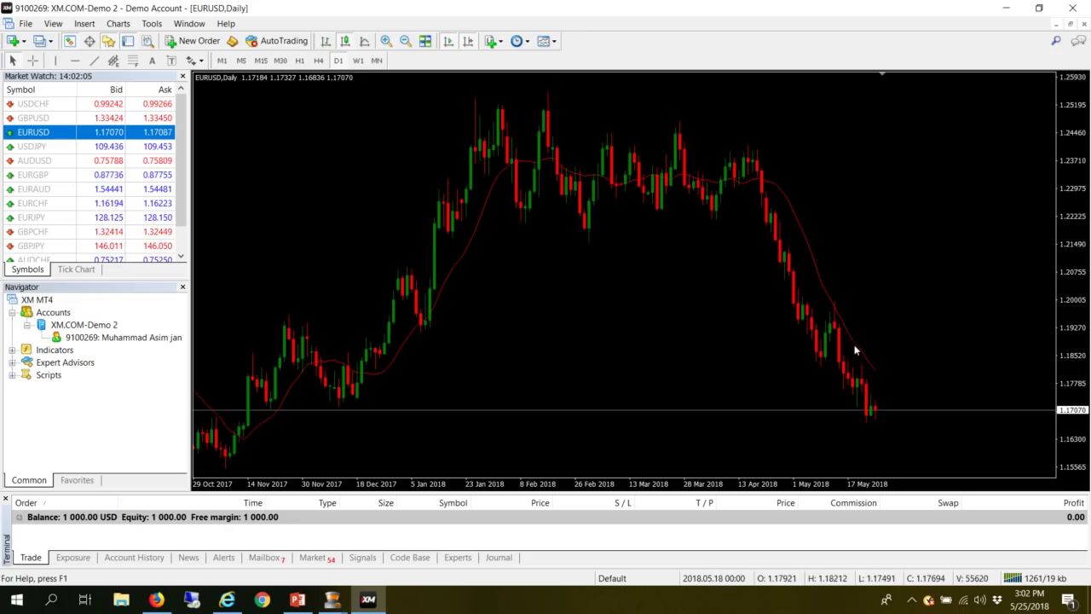
scroll(852, 344, left, 1)
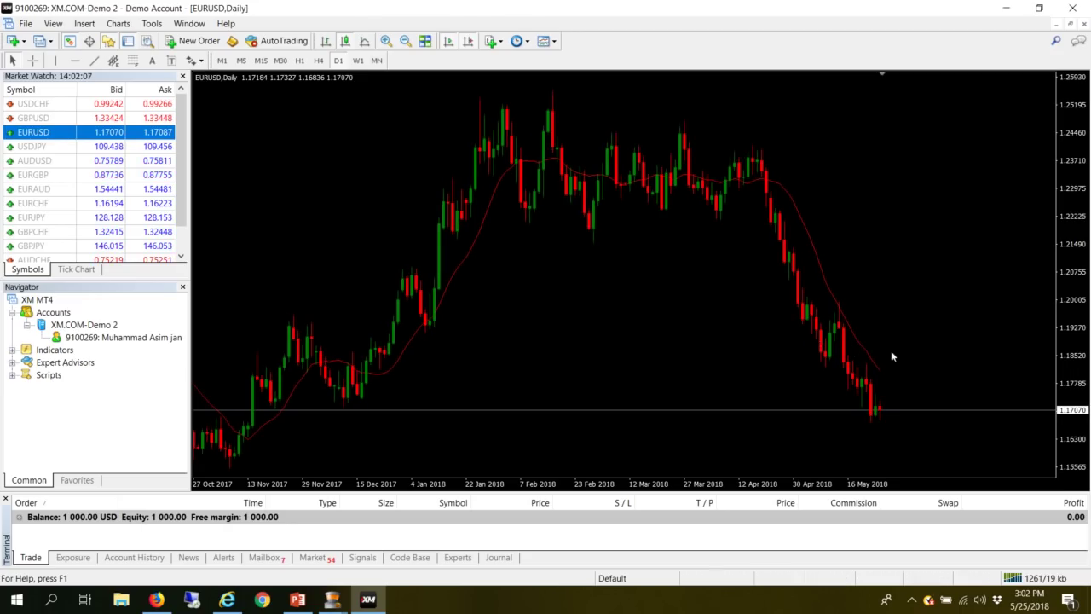
scroll(886, 366, right, 1)
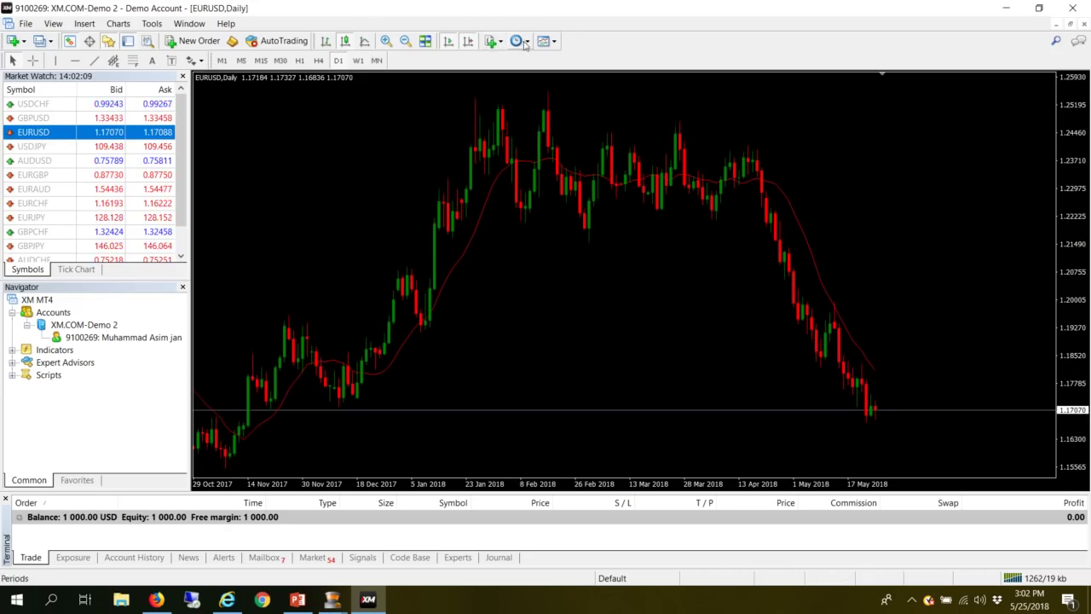
click(385, 42)
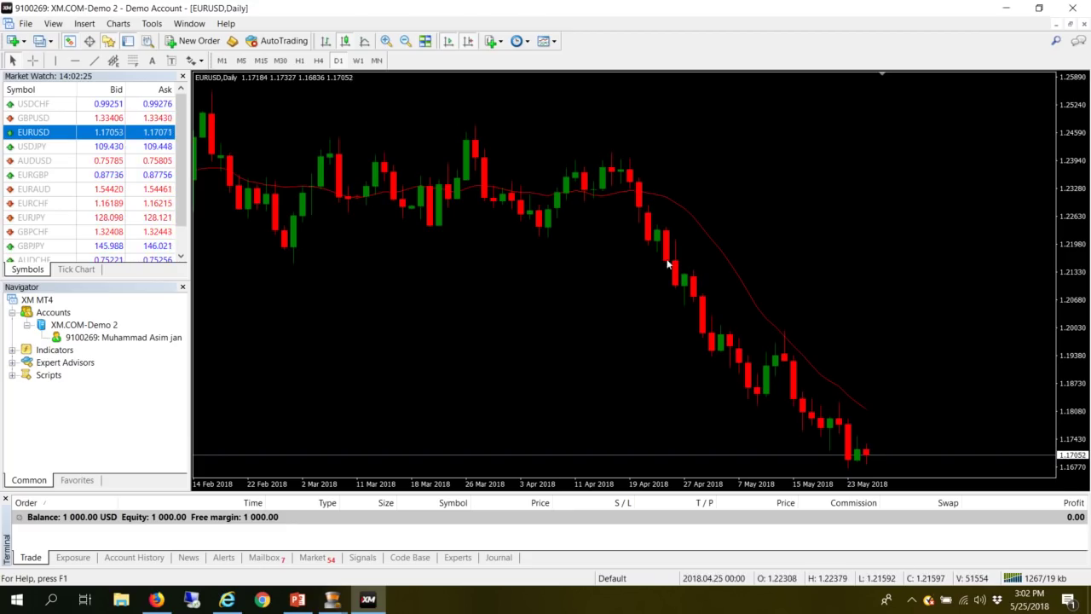
scroll(668, 256, up, 2)
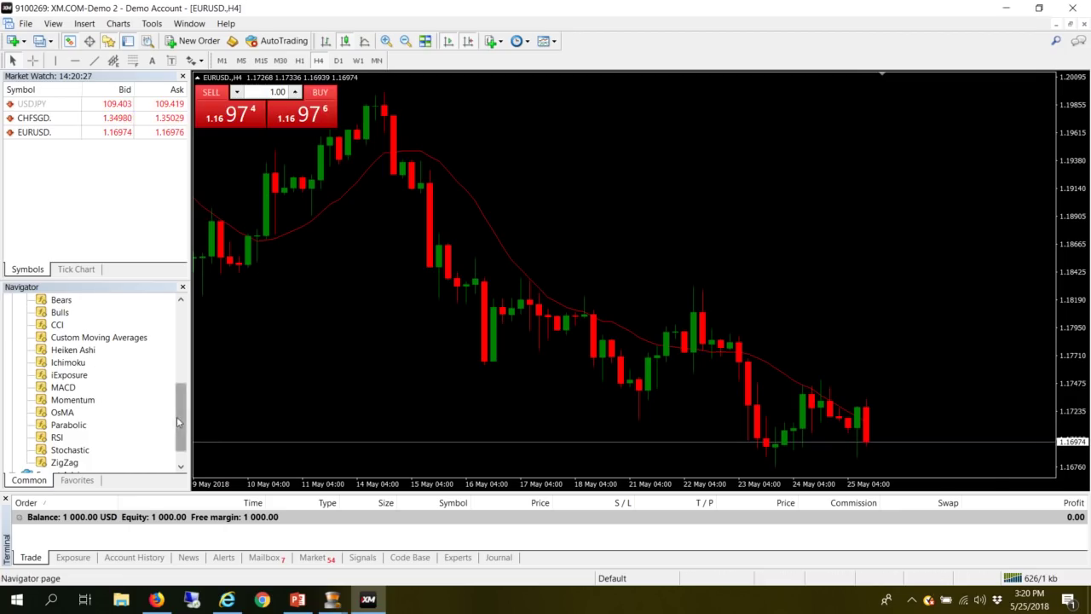
- Collapse the Navigator's Indicators list, then open a USDJPY New Order window and close it without trading
drag(180, 417, 180, 339)
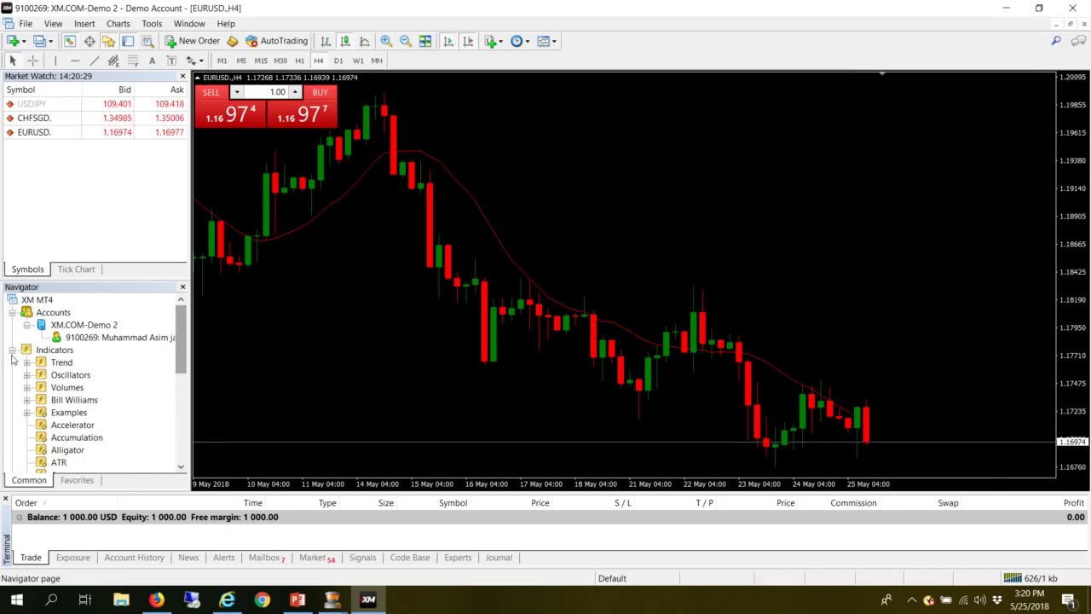
click(12, 350)
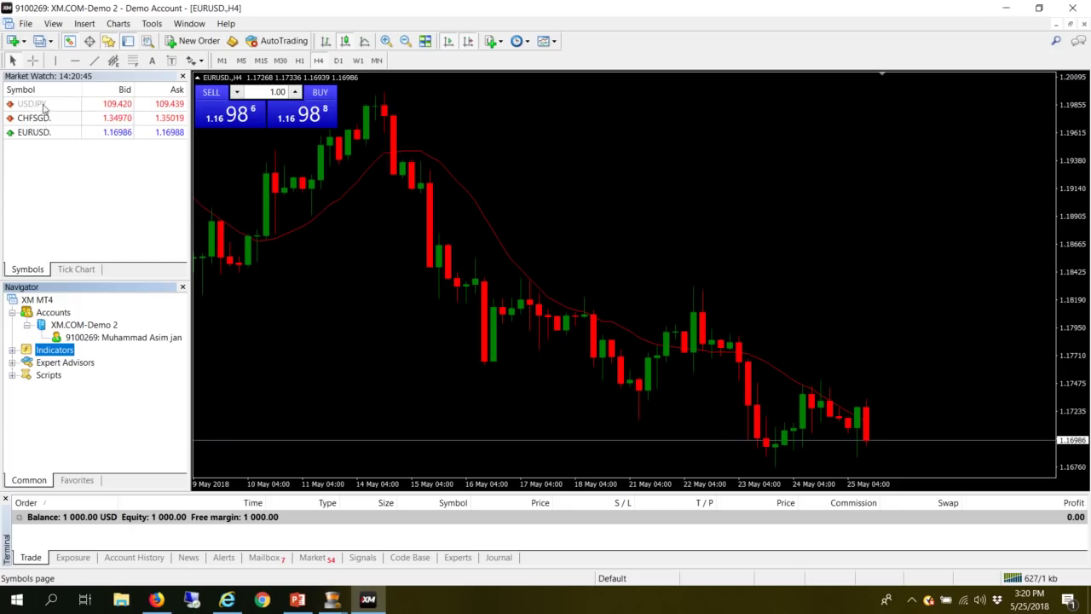
right_click(45, 106)
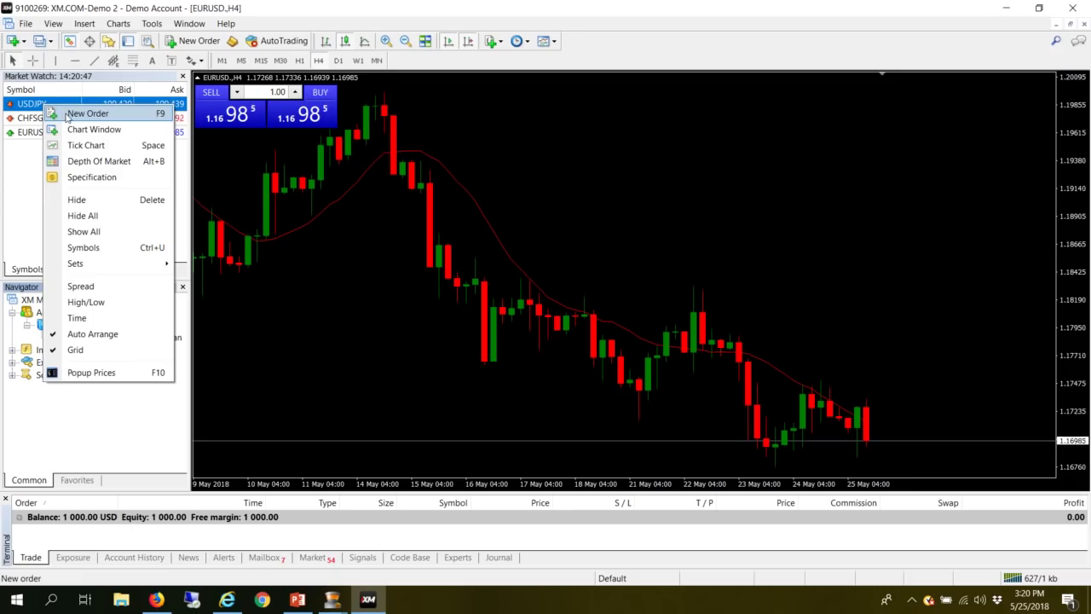
click(68, 115)
click(612, 164)
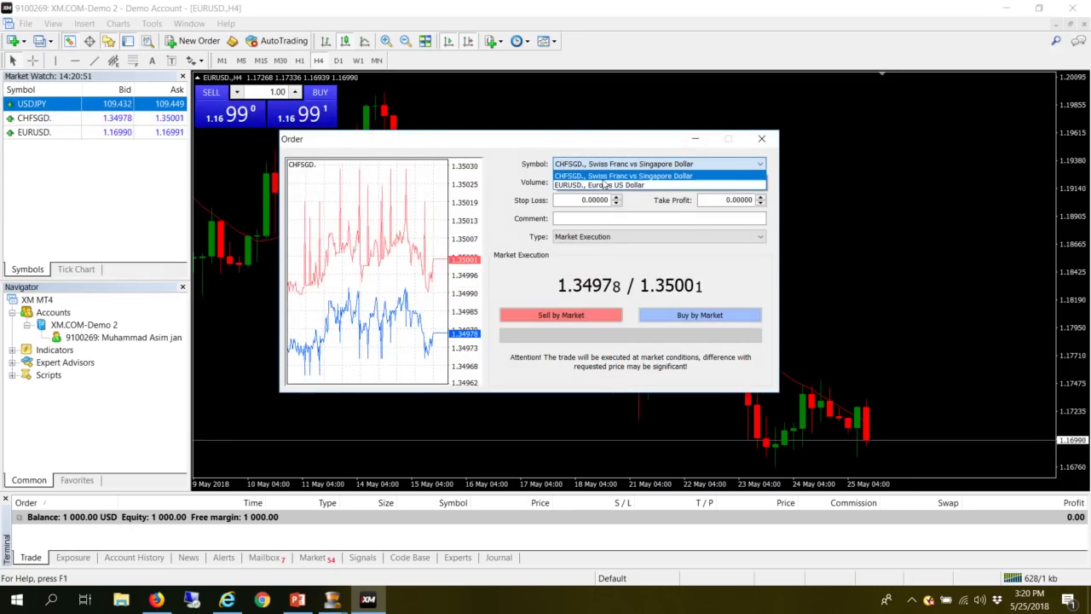
click(667, 145)
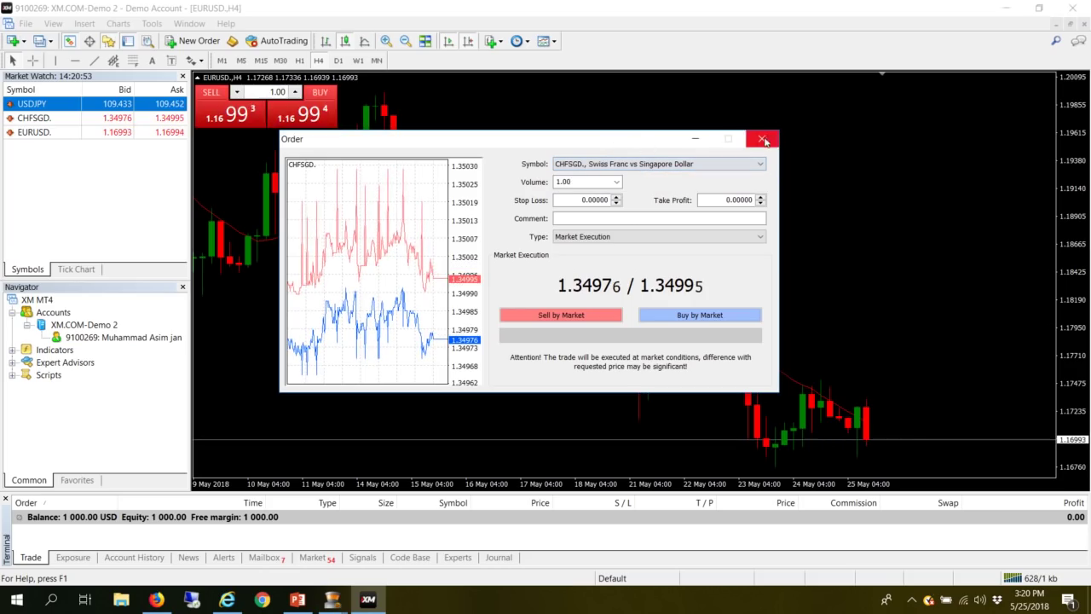
click(761, 138)
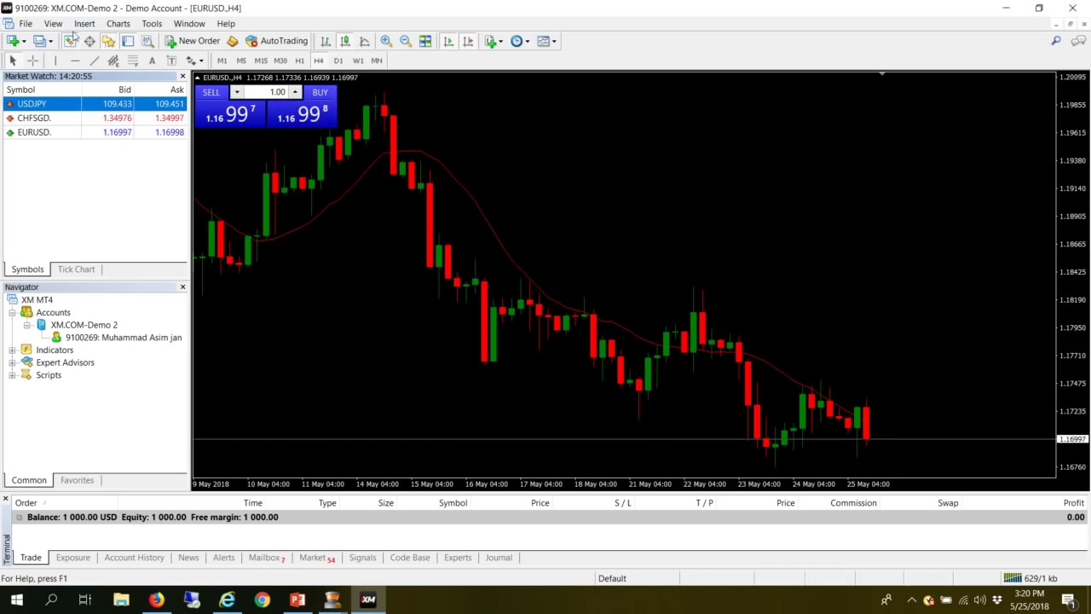
- Open the Symbols dialog and hide USDJPY from the Forex 3 group
click(53, 23)
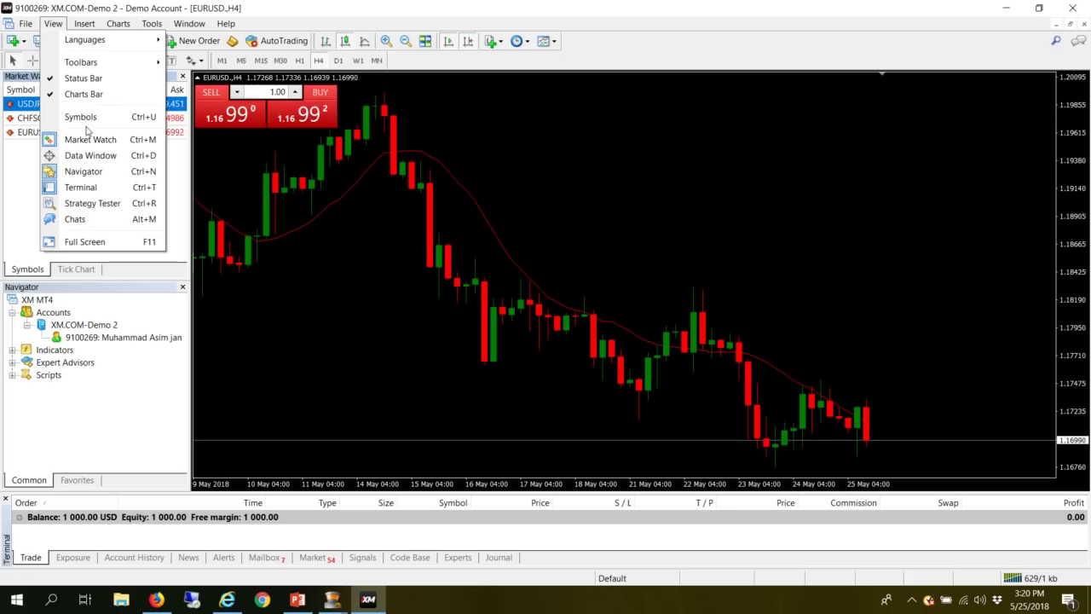
click(85, 122)
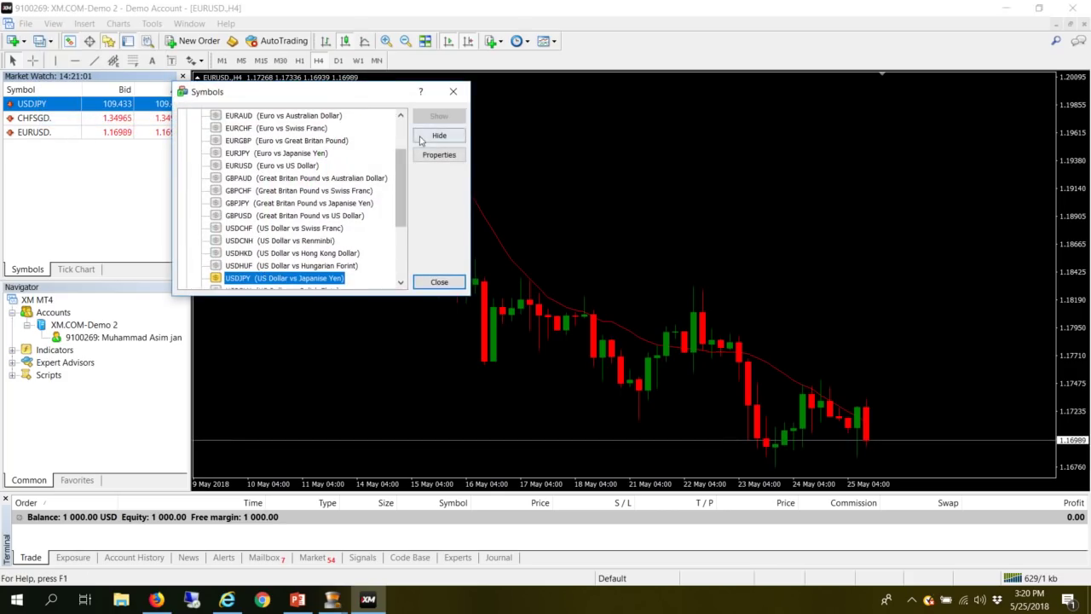
drag(400, 179, 396, 151)
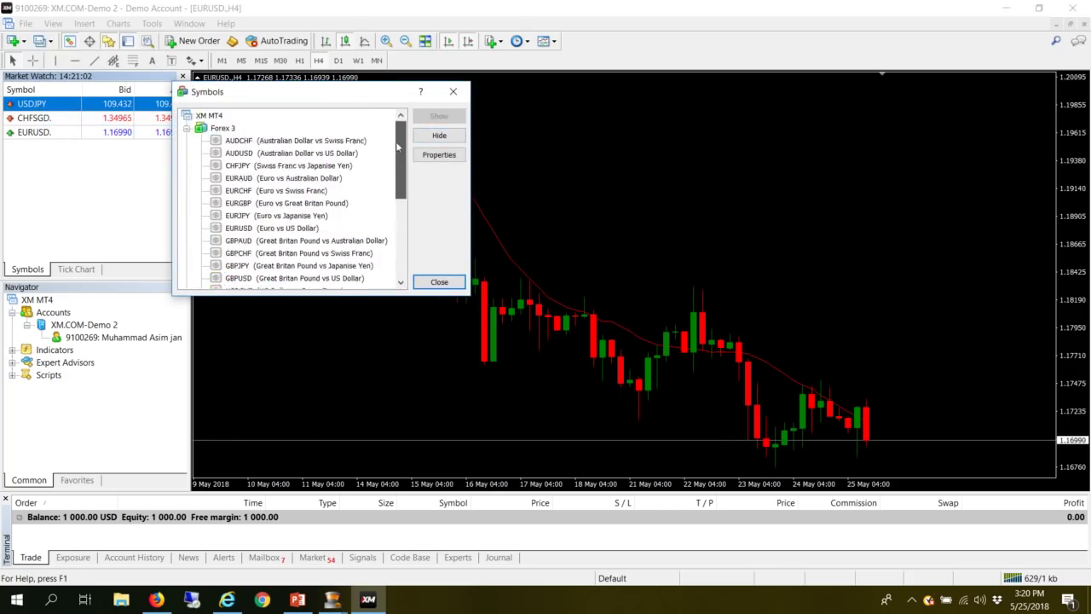
click(187, 128)
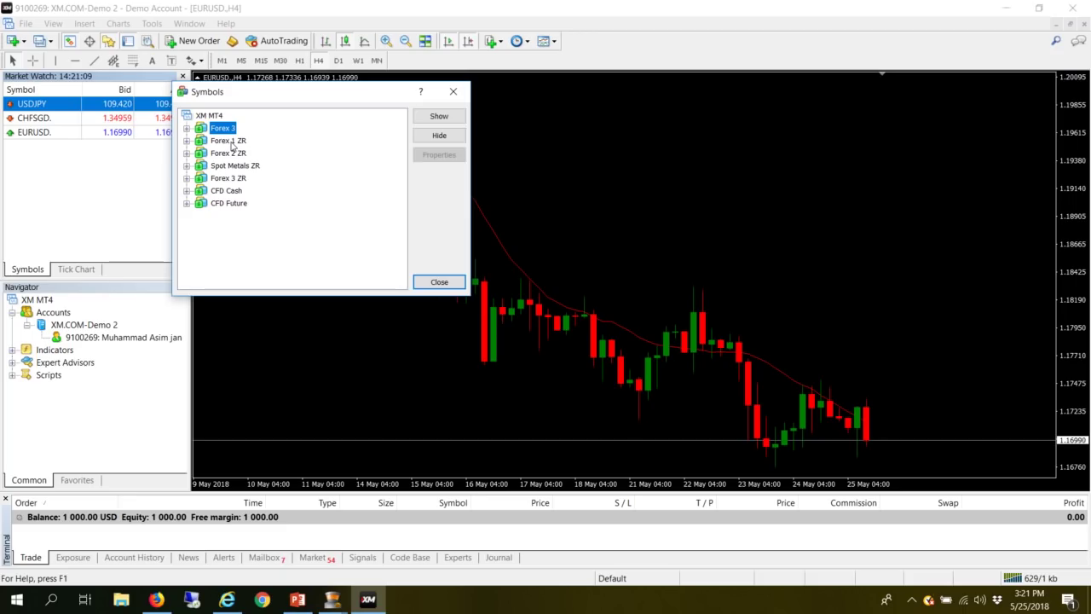
click(228, 141)
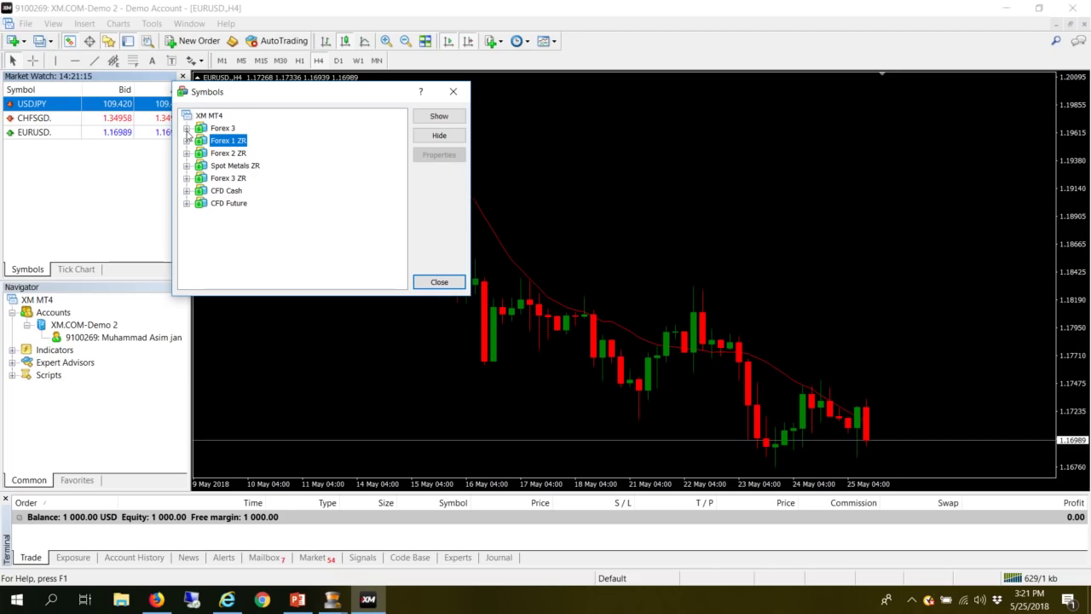
click(187, 128)
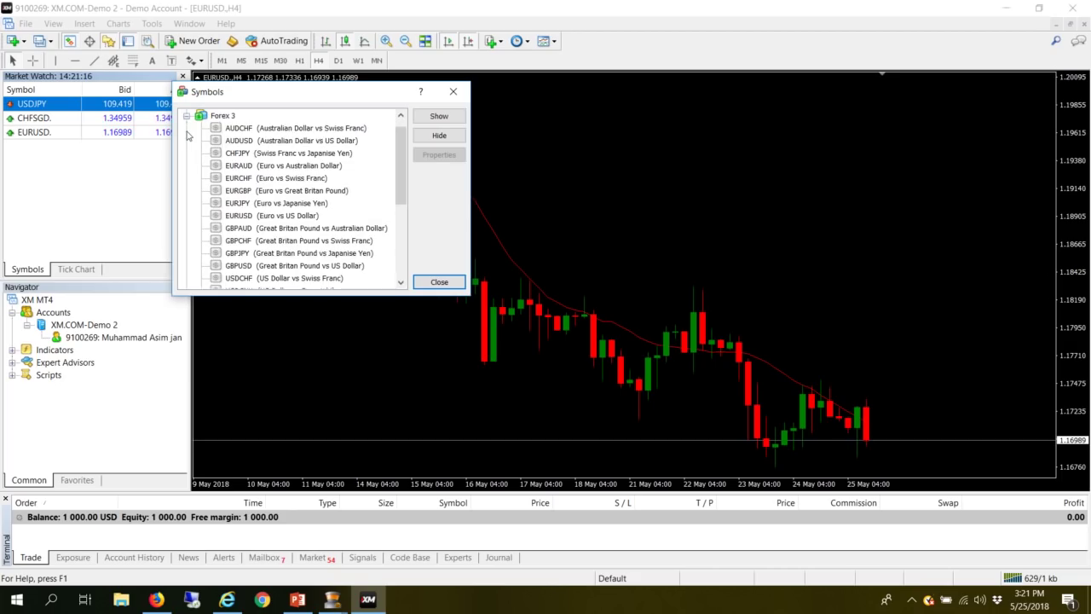
scroll(257, 194, down, 2)
click(242, 255)
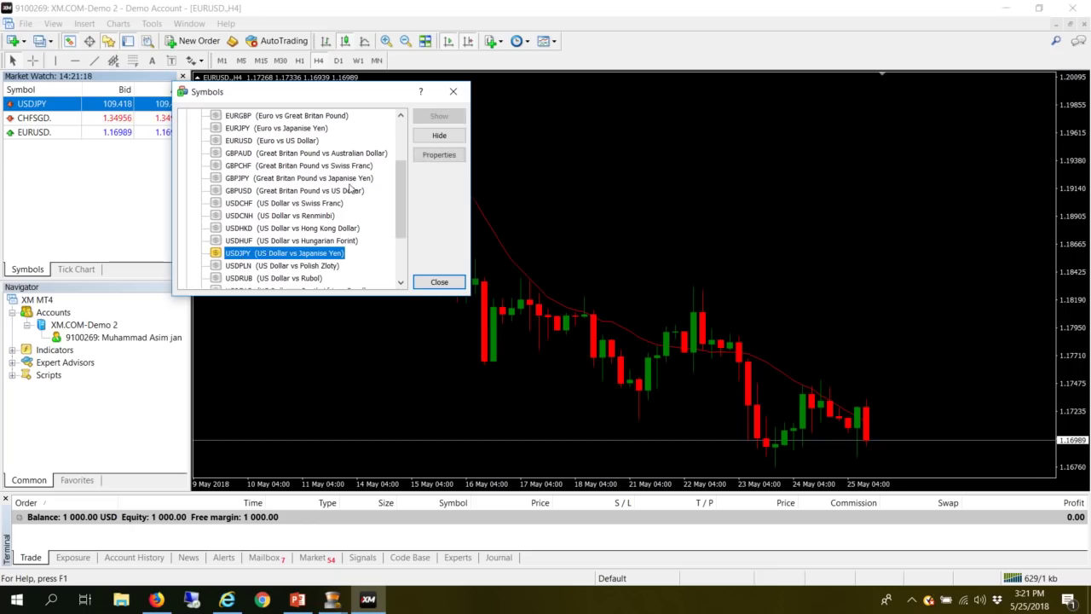
click(439, 135)
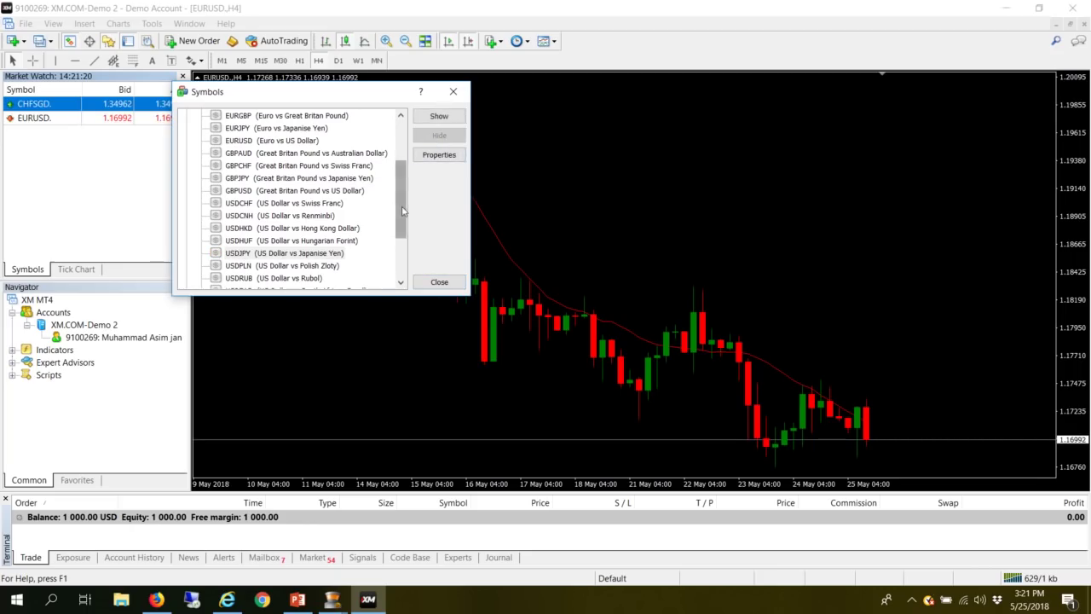
- Browse the Forex 1 and 2 ZR groups, then show GOLD from Spot Metals ZR
drag(400, 205, 400, 162)
click(187, 127)
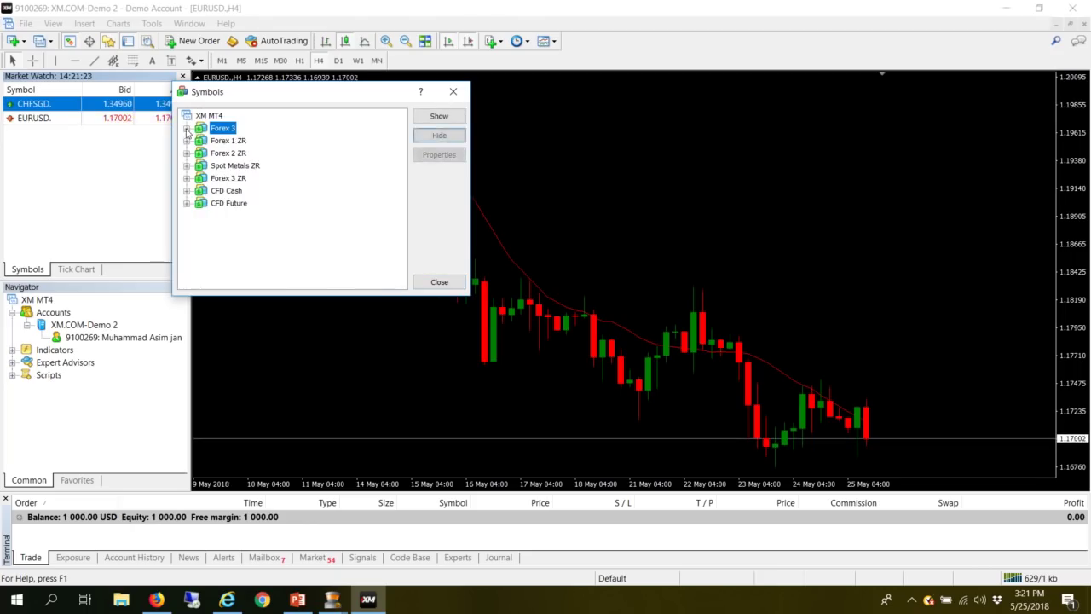
click(186, 139)
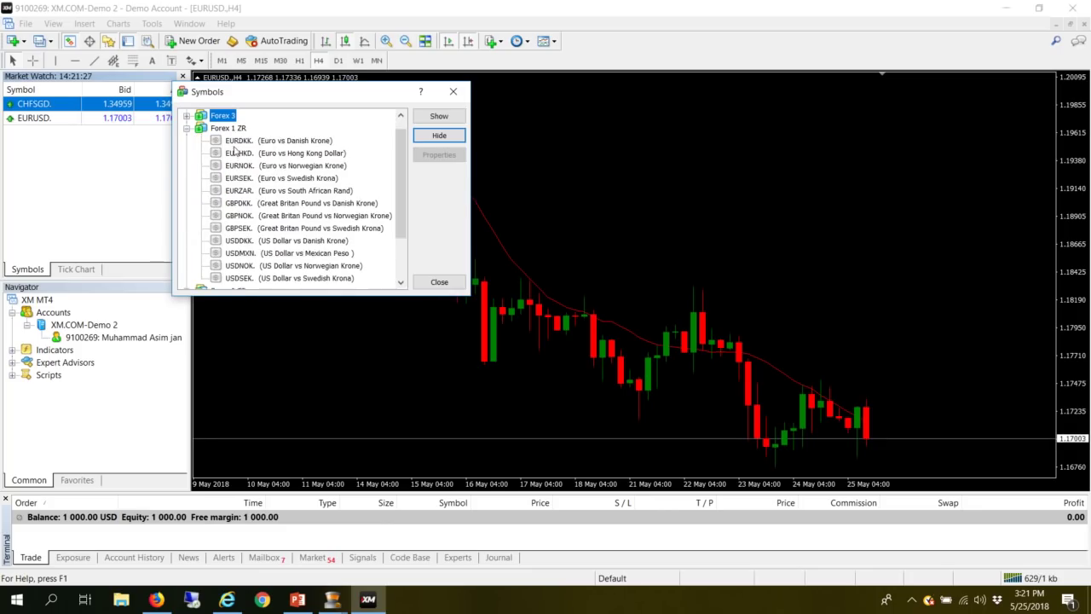
scroll(234, 262, down, 1)
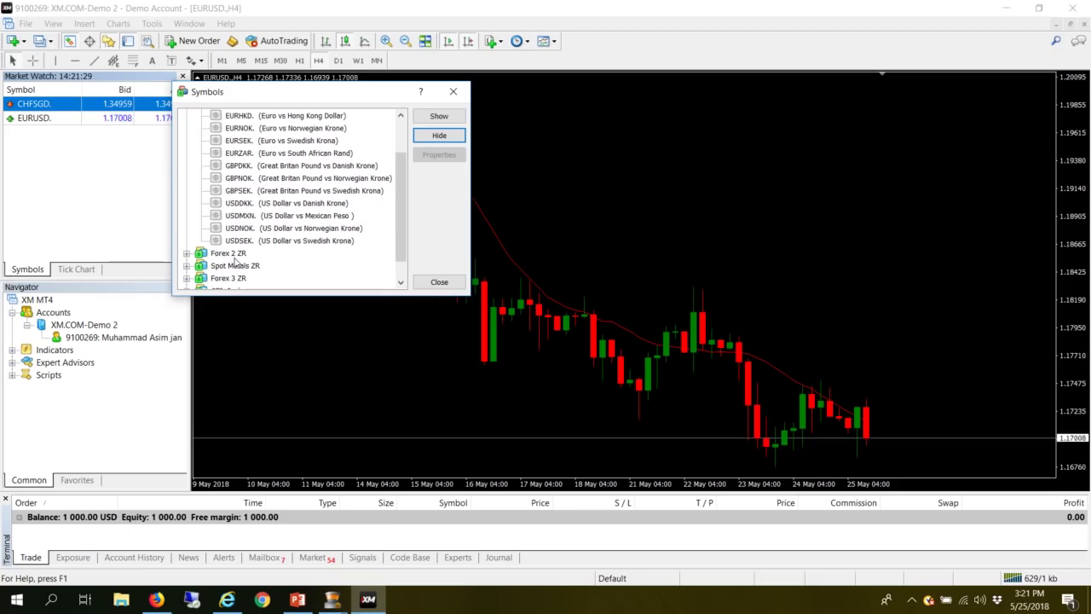
click(185, 258)
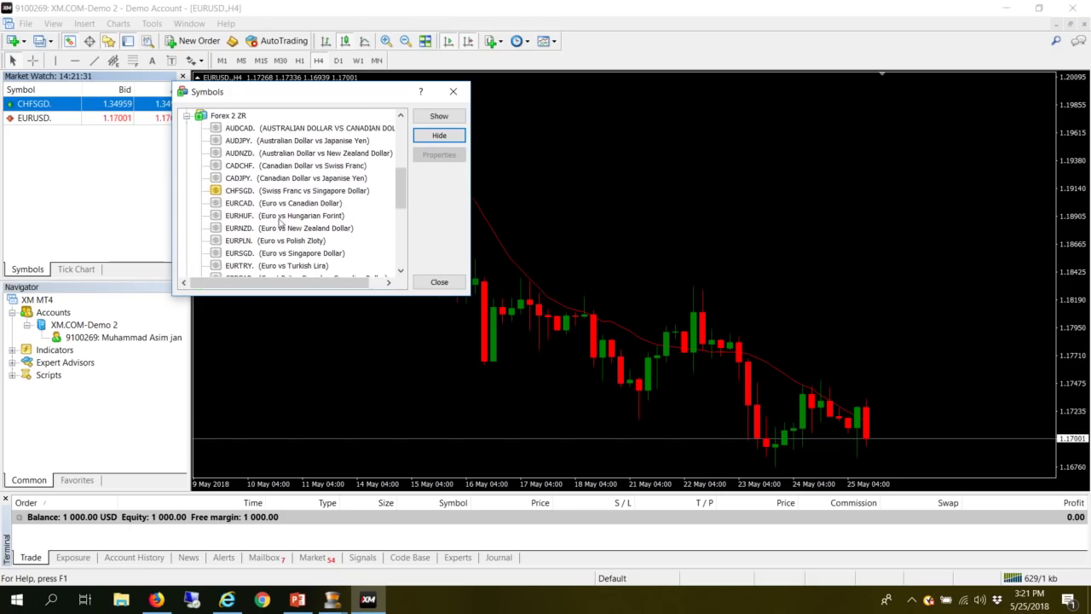
scroll(245, 219, down, 1)
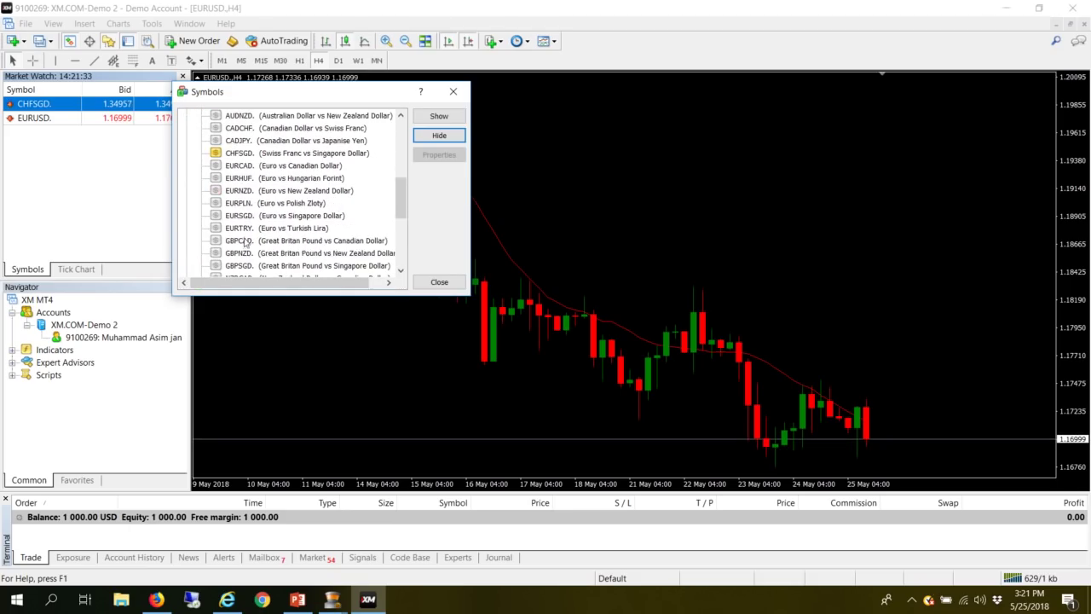
scroll(243, 267, down, 1)
click(250, 228)
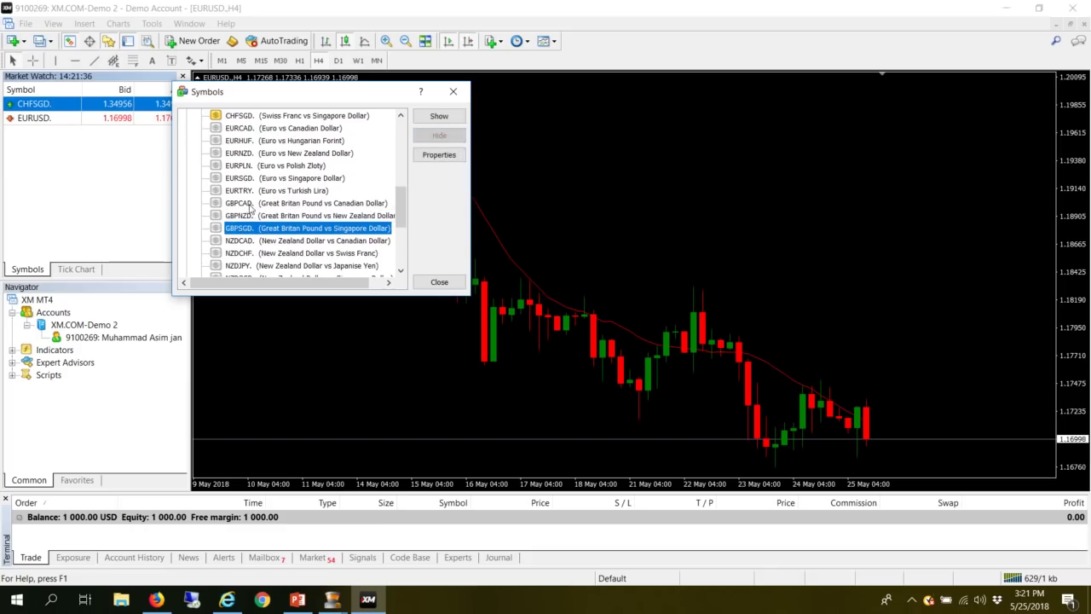
scroll(245, 195, down, 1)
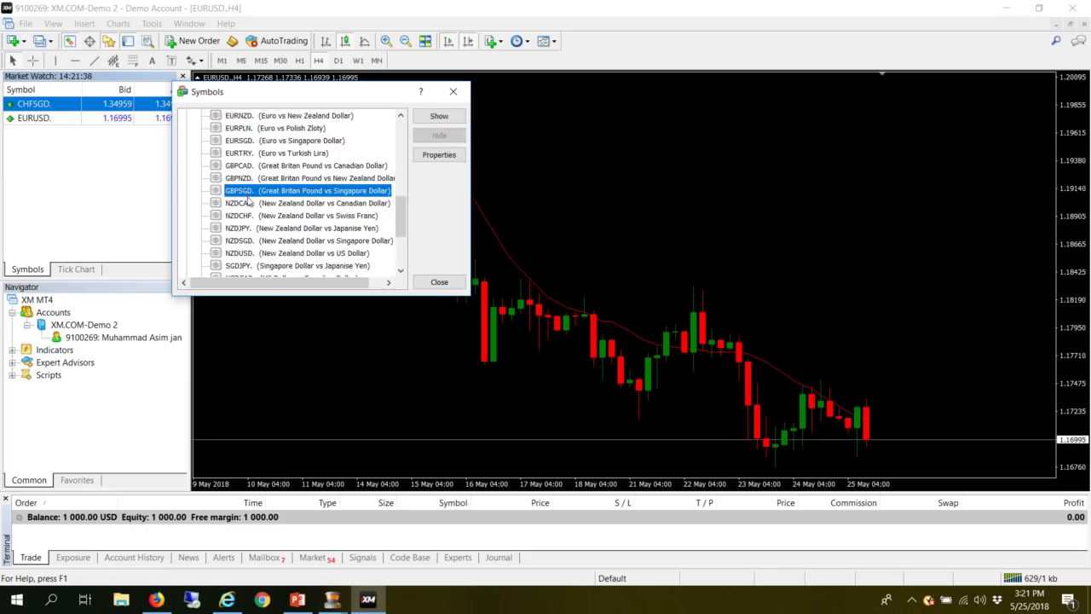
scroll(213, 158, up, 4)
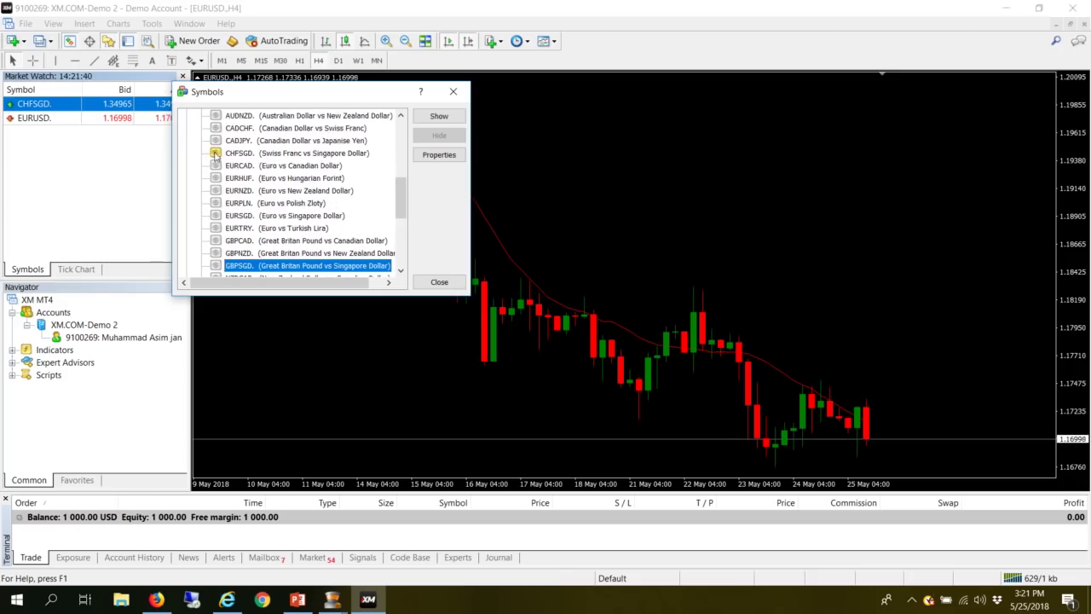
click(187, 153)
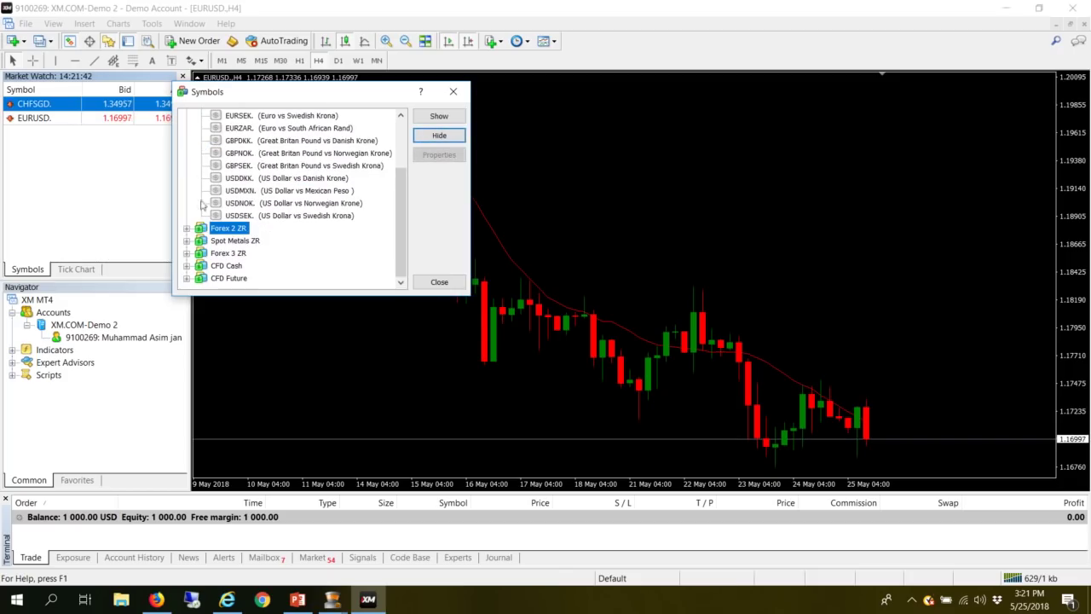
click(187, 241)
click(237, 254)
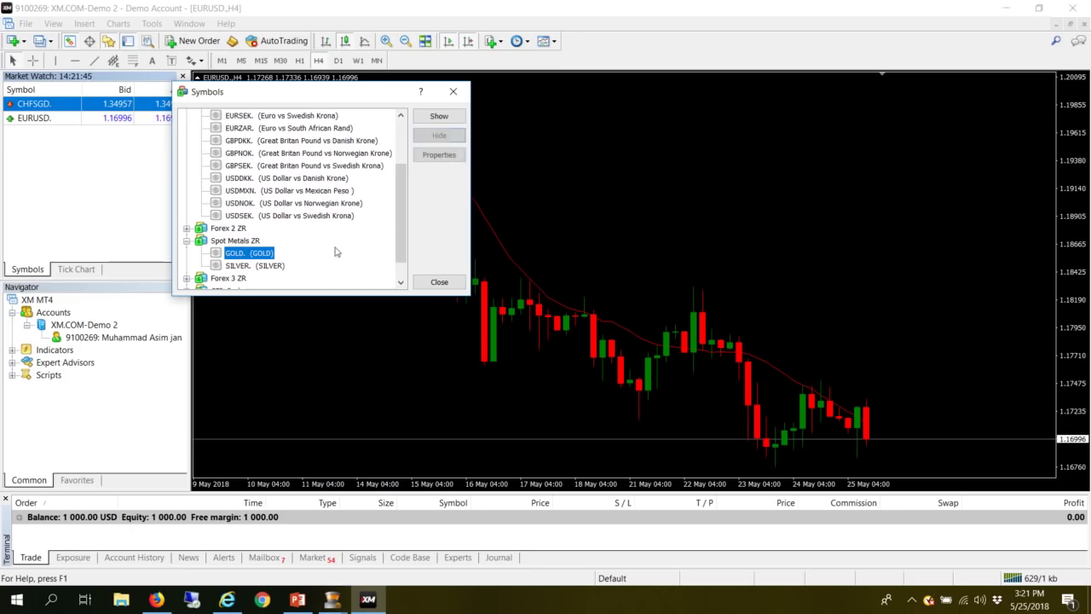
click(439, 116)
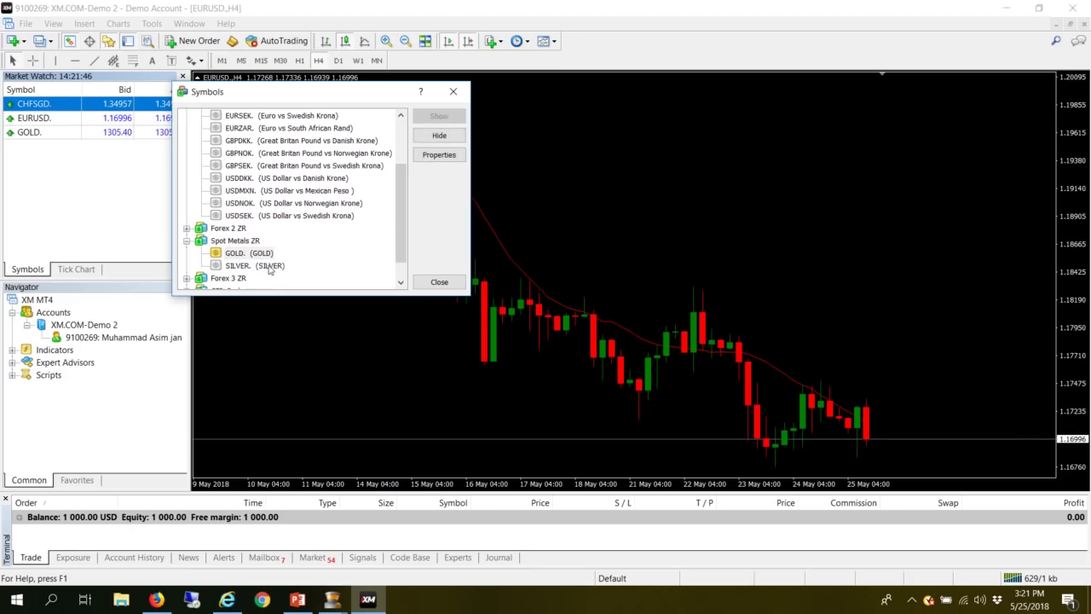
- Show GBPUSD from the Forex 3 ZR group in Market Watch
click(187, 241)
click(187, 253)
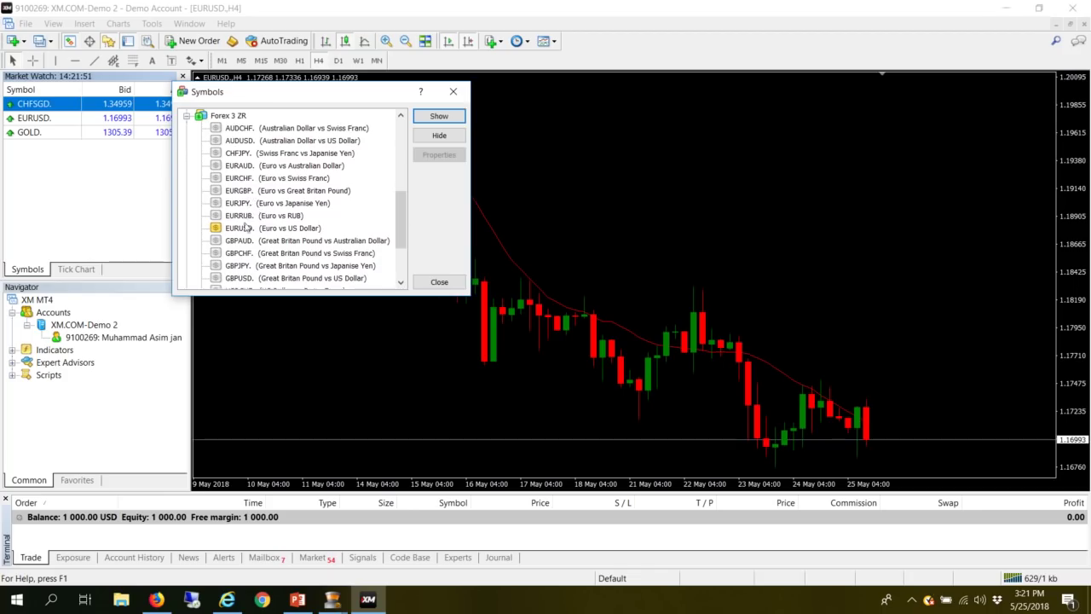
scroll(246, 229, down, 1)
click(240, 240)
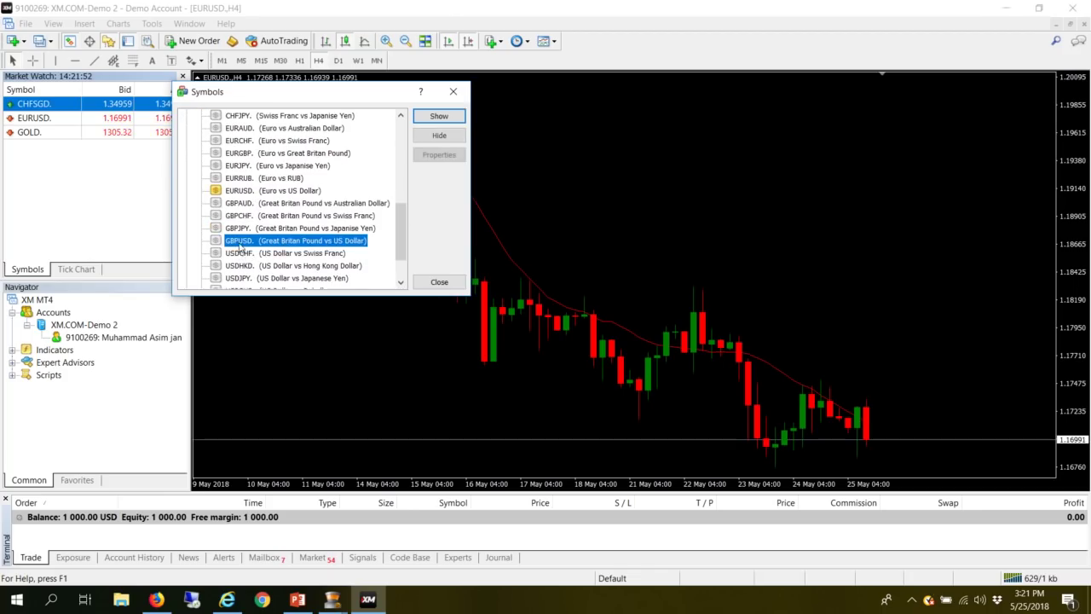
click(439, 116)
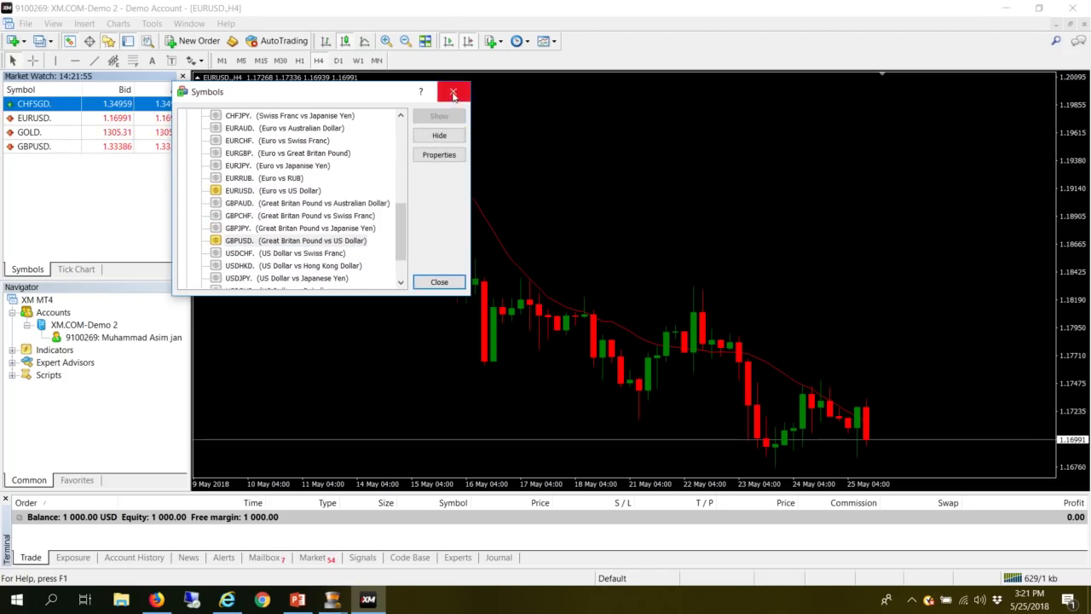
- Close the Symbols dialog, then open a GBPUSD order window and dismiss it without trading
click(453, 94)
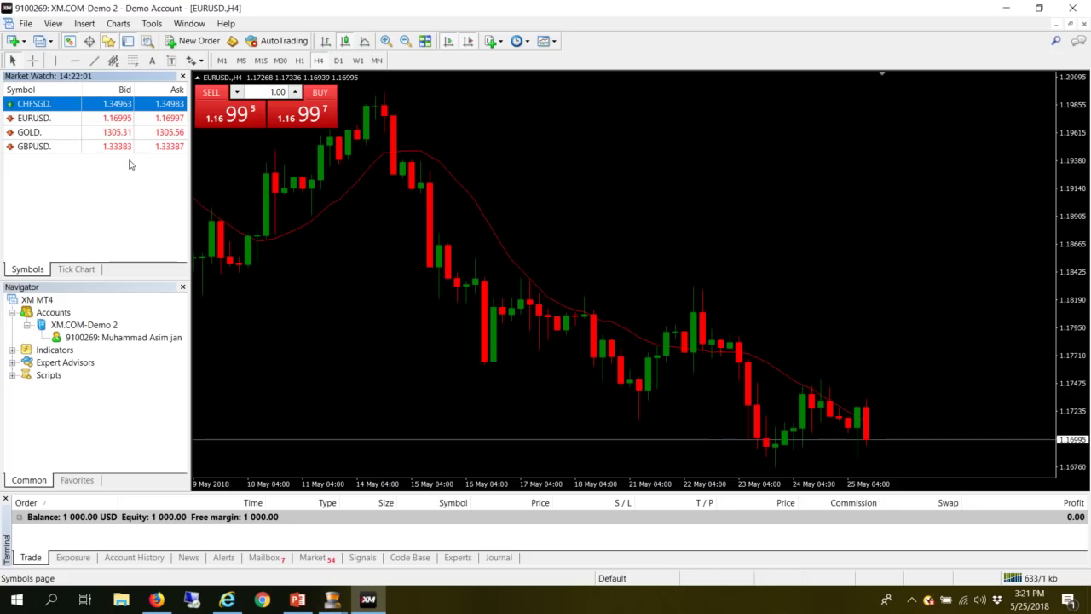
click(67, 146)
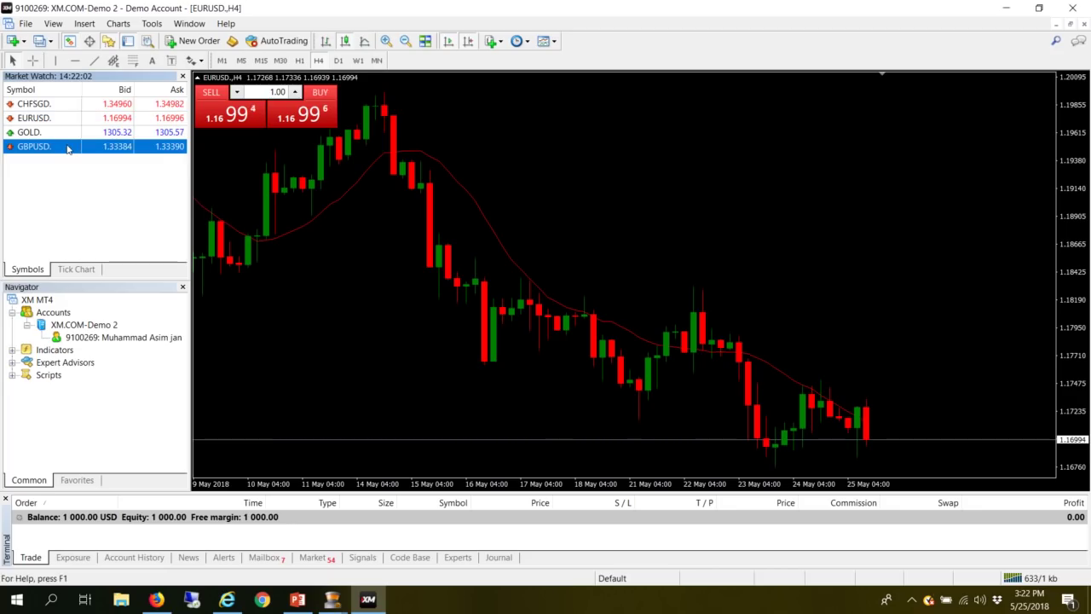
double_click(68, 148)
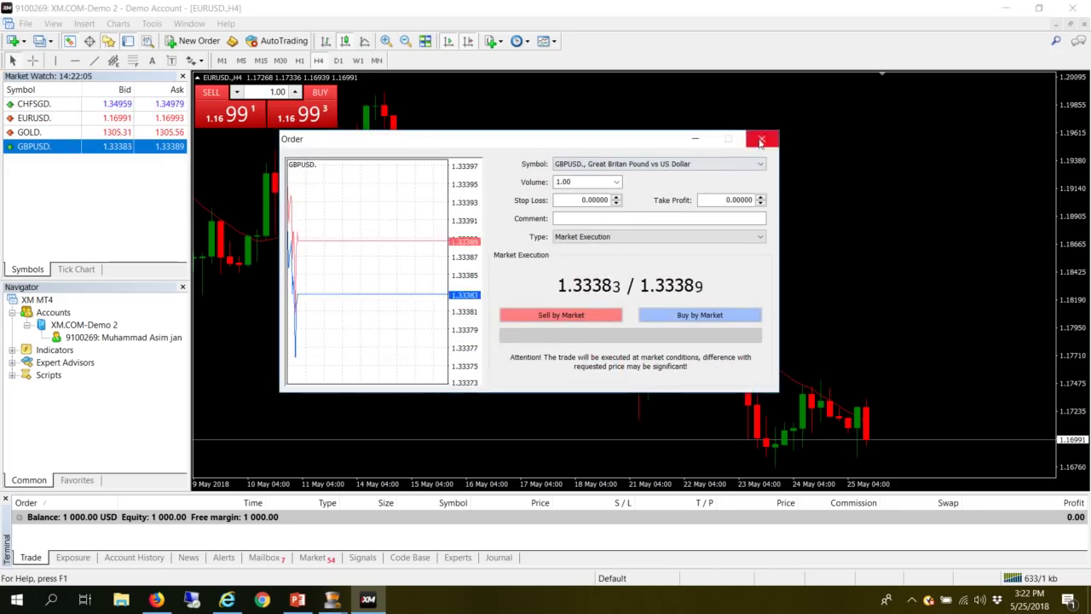
click(762, 139)
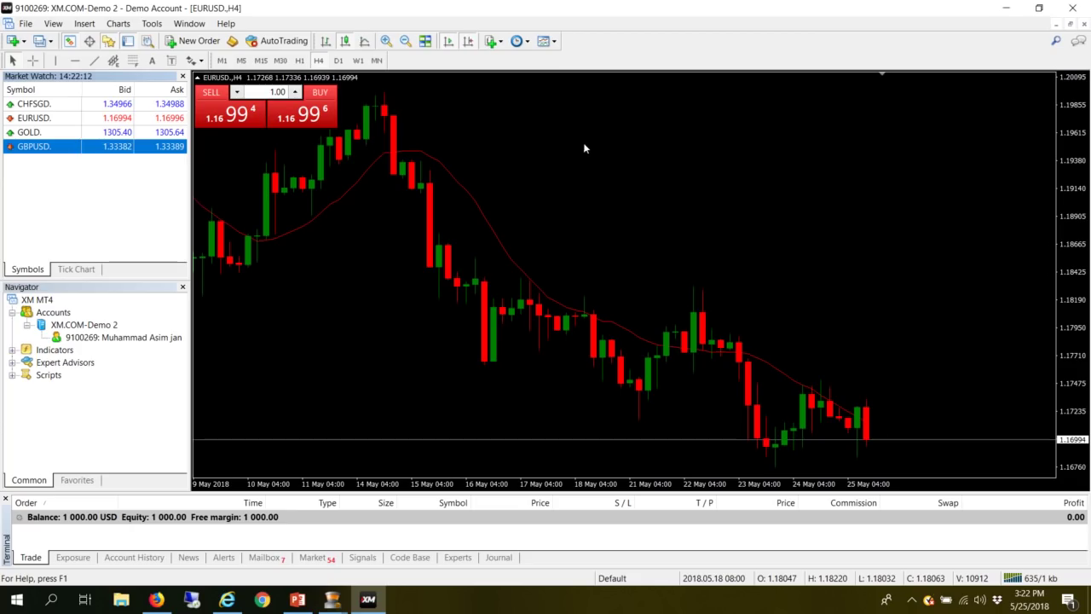
- Accept the one-click trading terms and buy 1.00 lot of EURUSD at 1.17001
click(302, 126)
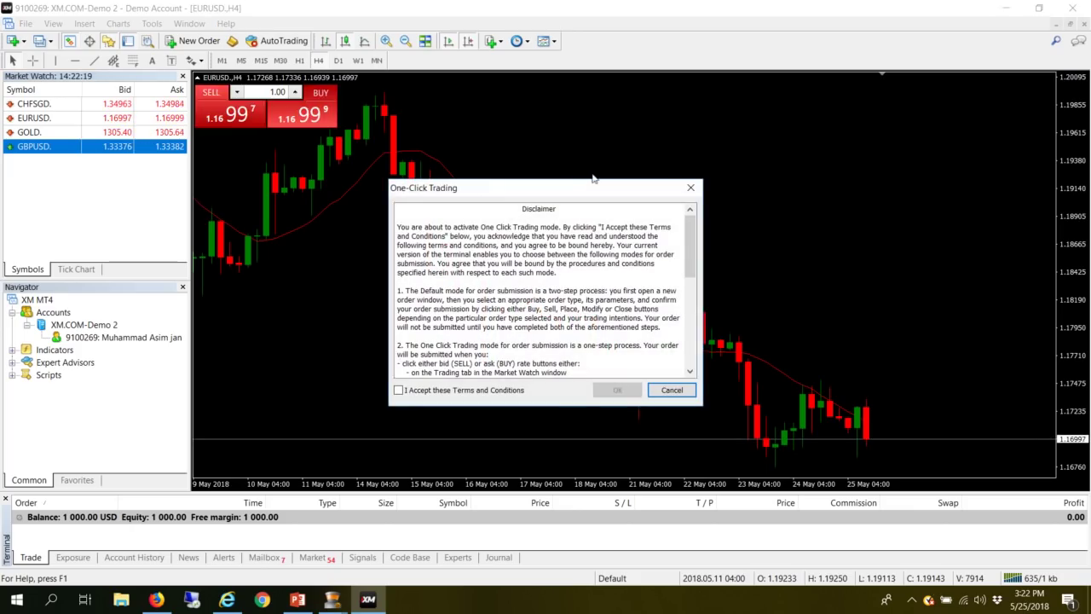
click(409, 390)
click(617, 389)
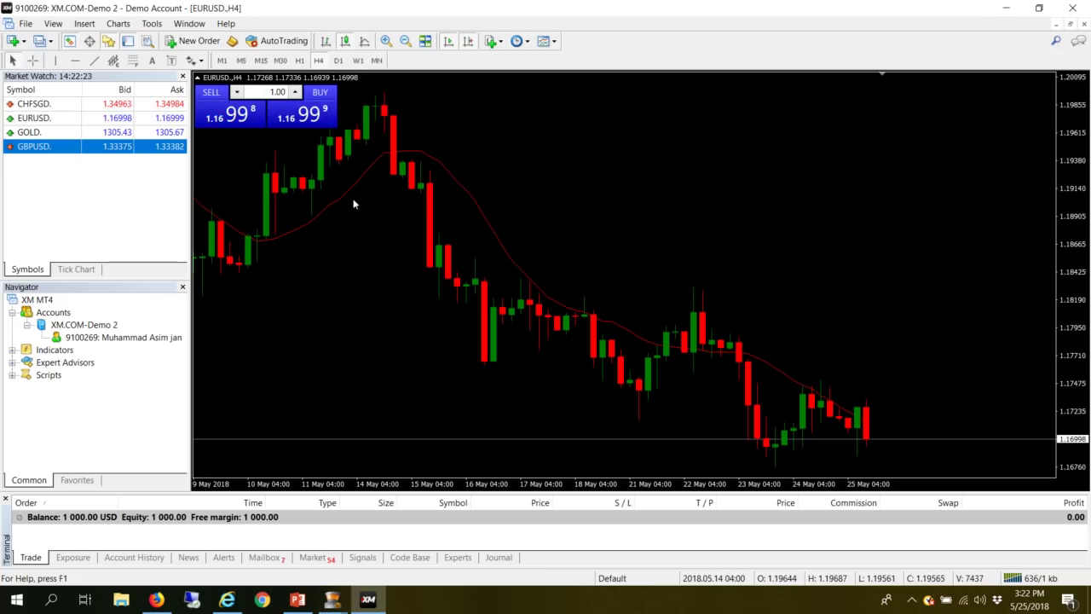
click(313, 123)
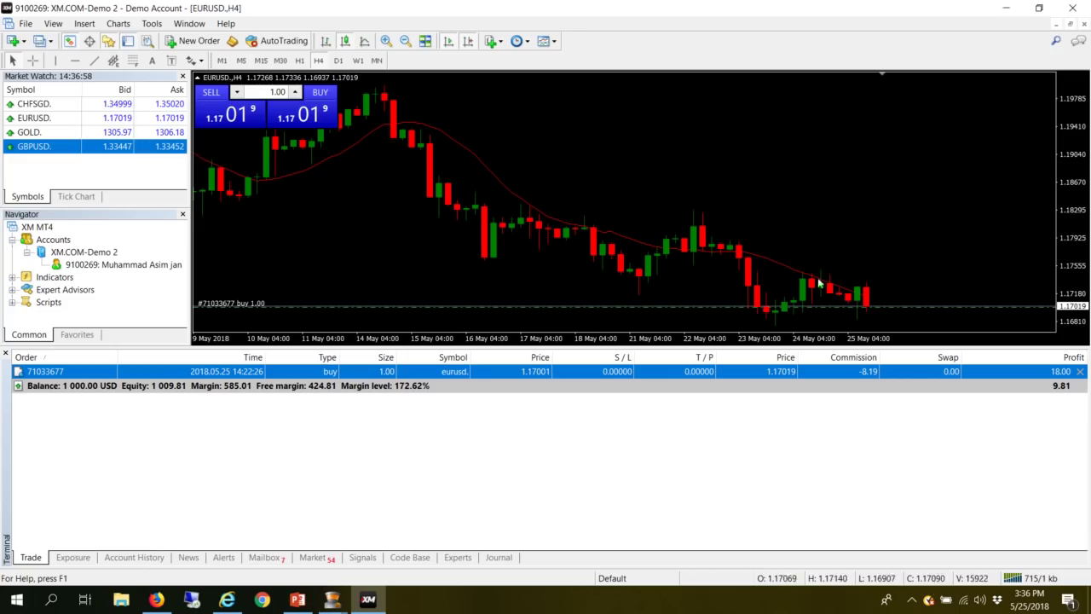
- Close the EURUSD buy at market and review it in Account History with the 1,009.81 USD balance
double_click(490, 373)
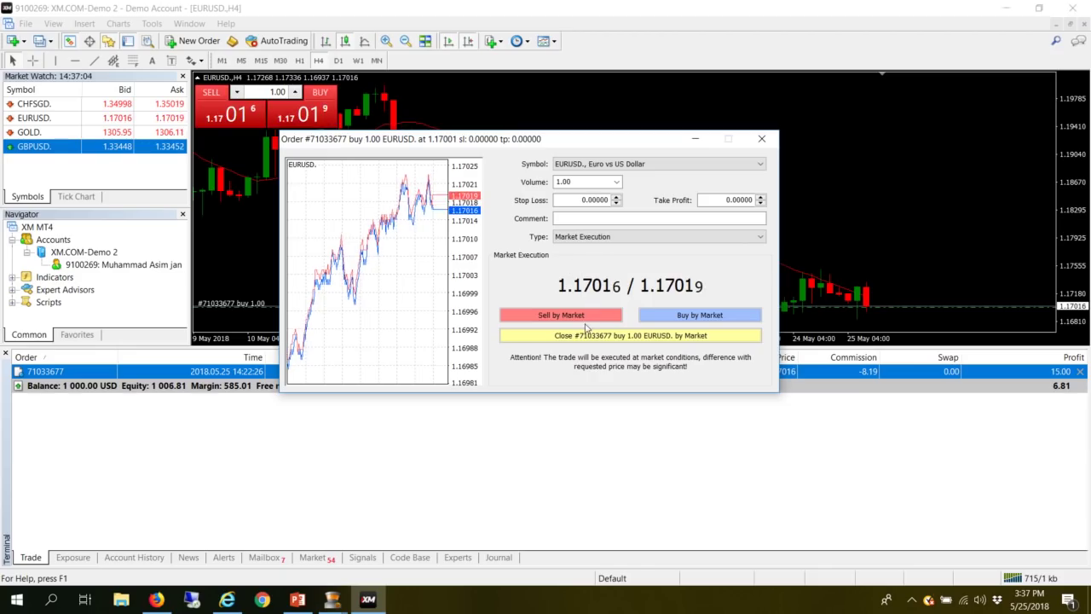
click(564, 337)
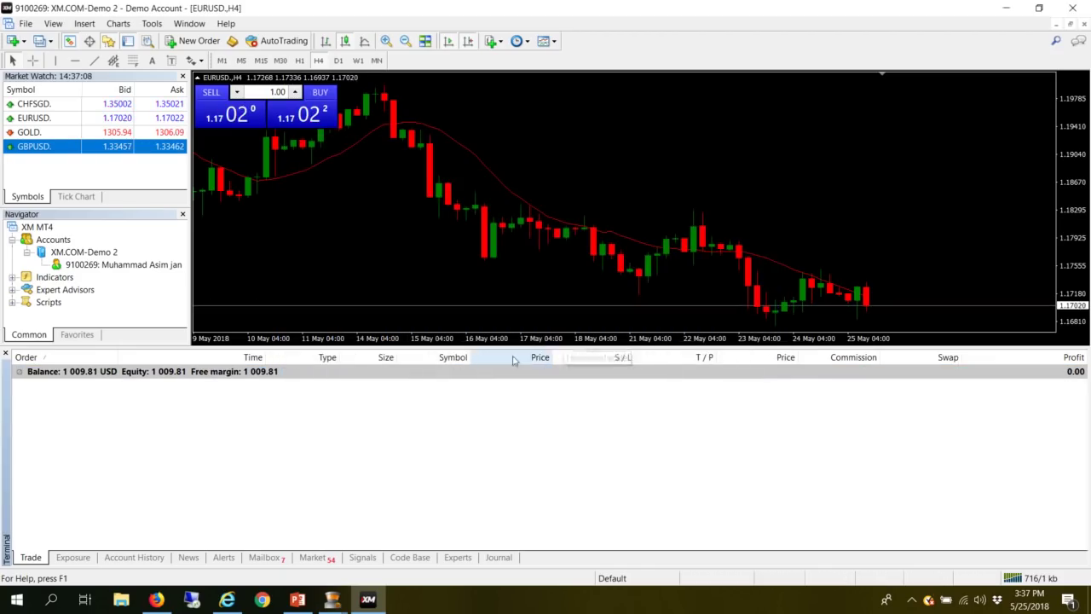
click(117, 556)
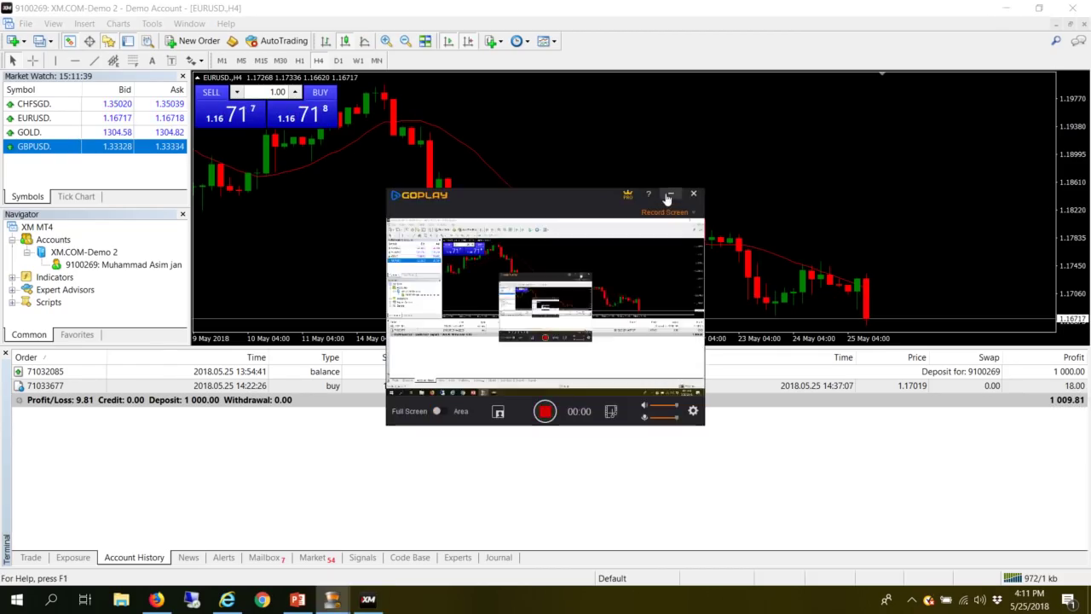
click(669, 196)
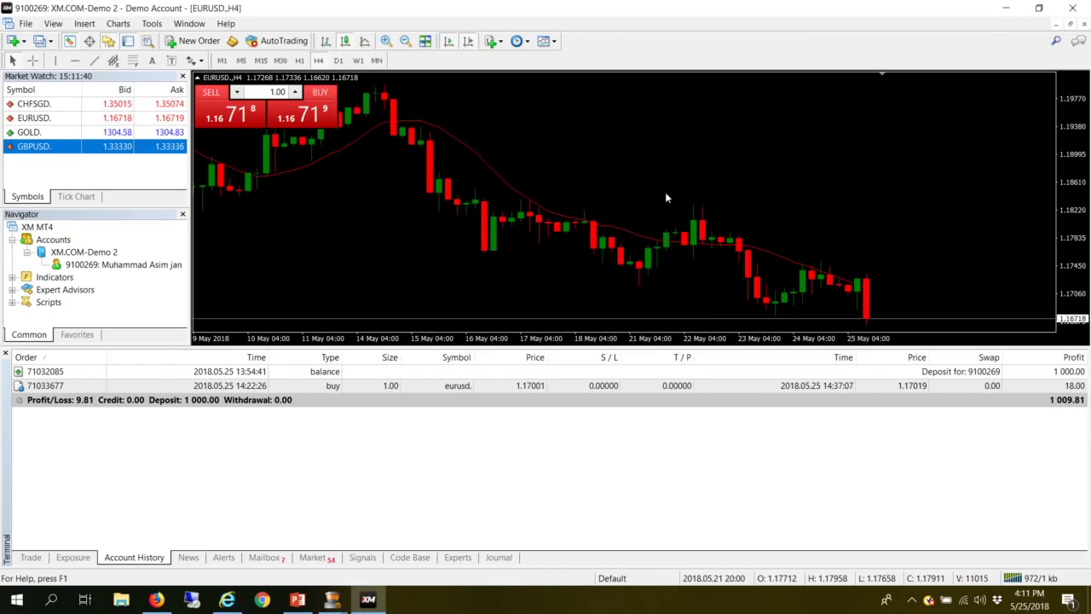